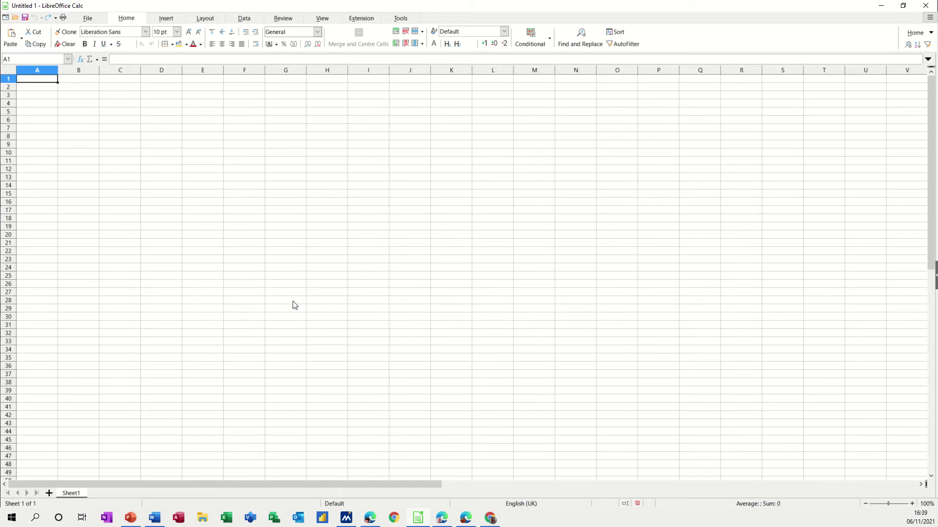
- Add three new sheets and rename the first sheet Jan
{"action": "left_click", "coordinate": [48, 494]}
{"action": "left_click", "coordinate": [49, 493]}
{"action": "left_click", "coordinate": [49, 494]}
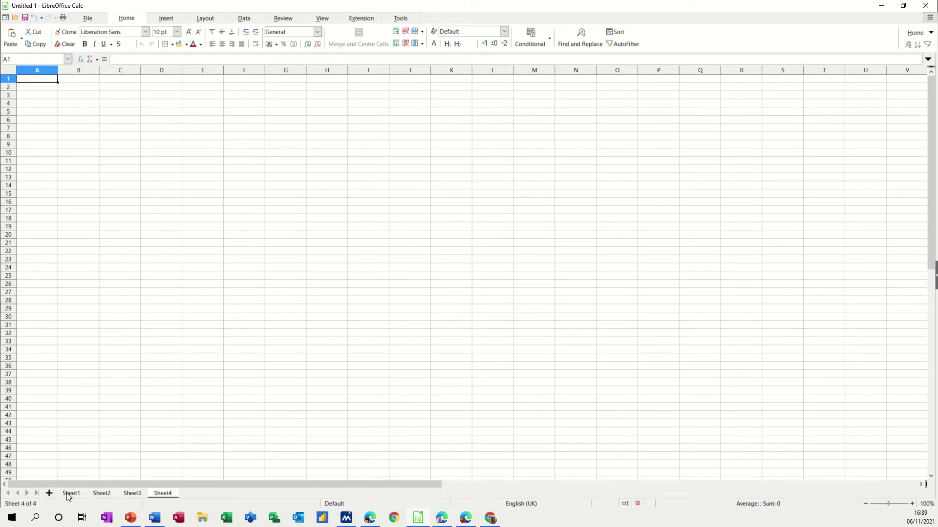
{"action": "double_click", "coordinate": [66, 494]}
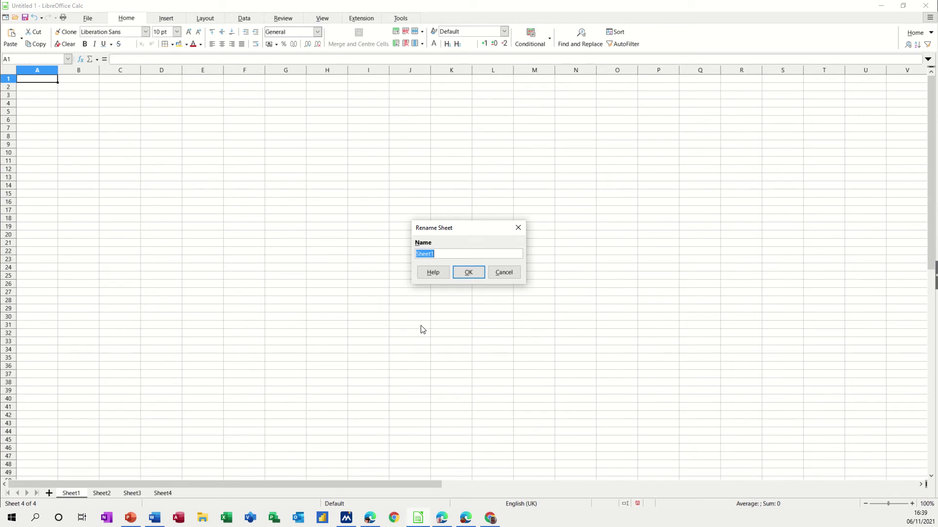
{"action": "type", "text": "Jan"}
{"action": "left_click", "coordinate": [469, 274]}
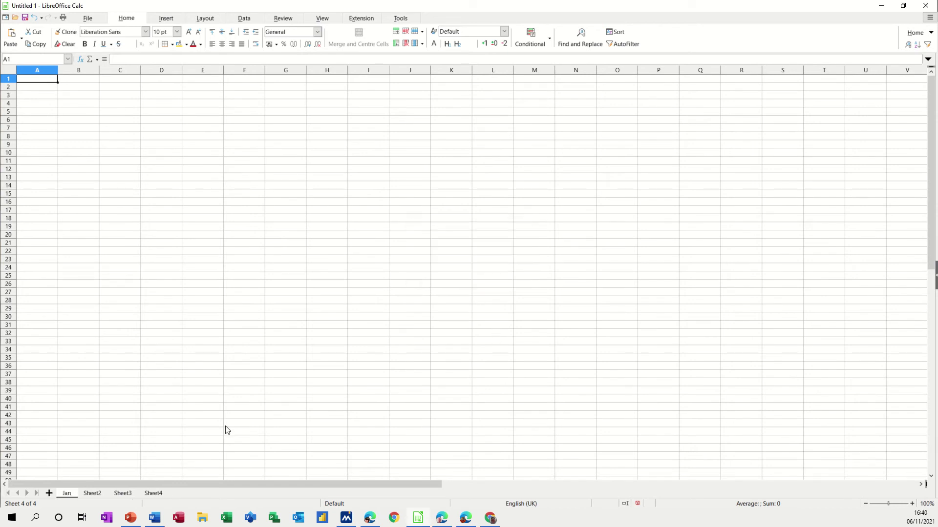
- Rename Sheet2 and Sheet3 to Feb and Mar, and begin naming Sheet4 Total
{"action": "double_click", "coordinate": [96, 493]}
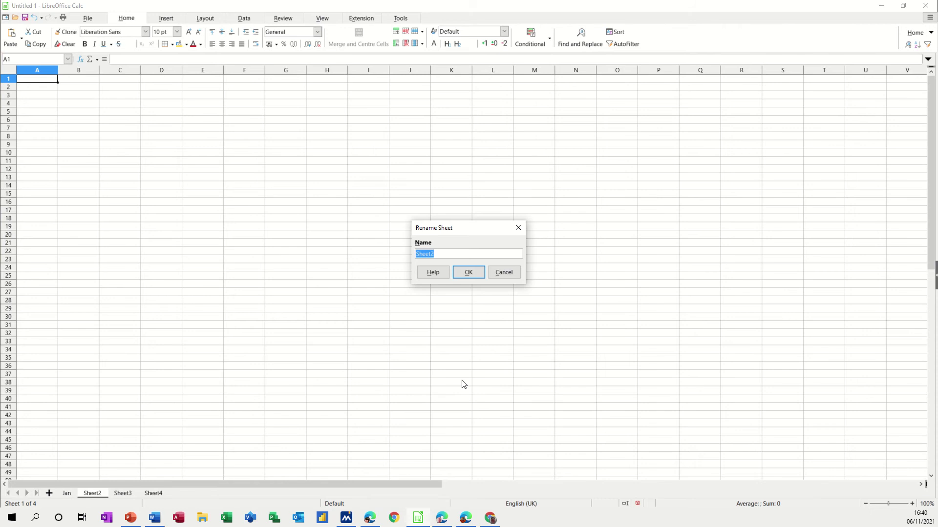
{"action": "type", "text": "Feb"}
{"action": "left_click", "coordinate": [477, 275]}
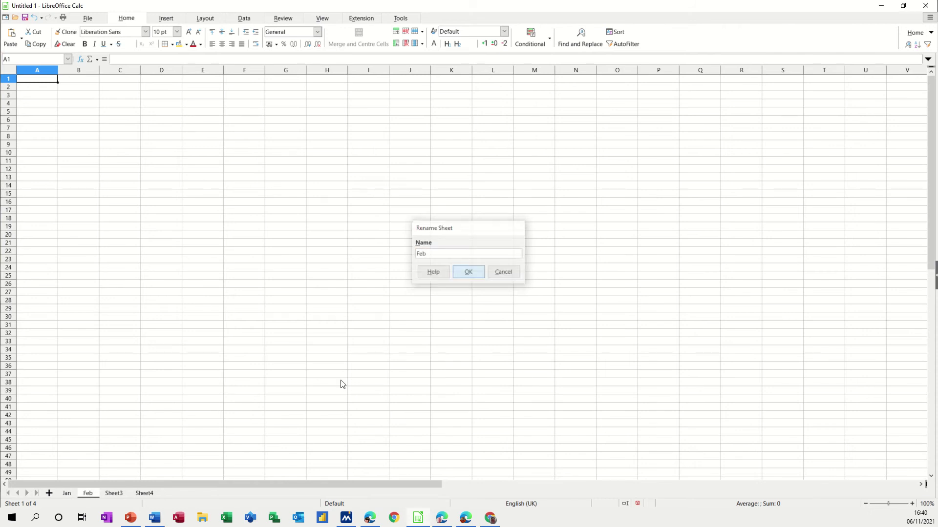
{"action": "double_click", "coordinate": [119, 496]}
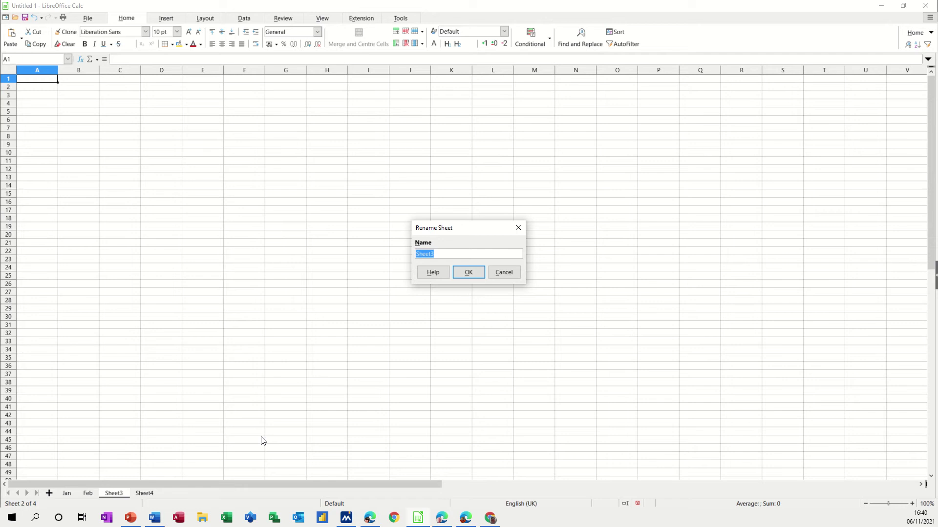
{"action": "type", "text": "Mar"}
{"action": "left_click", "coordinate": [467, 272]}
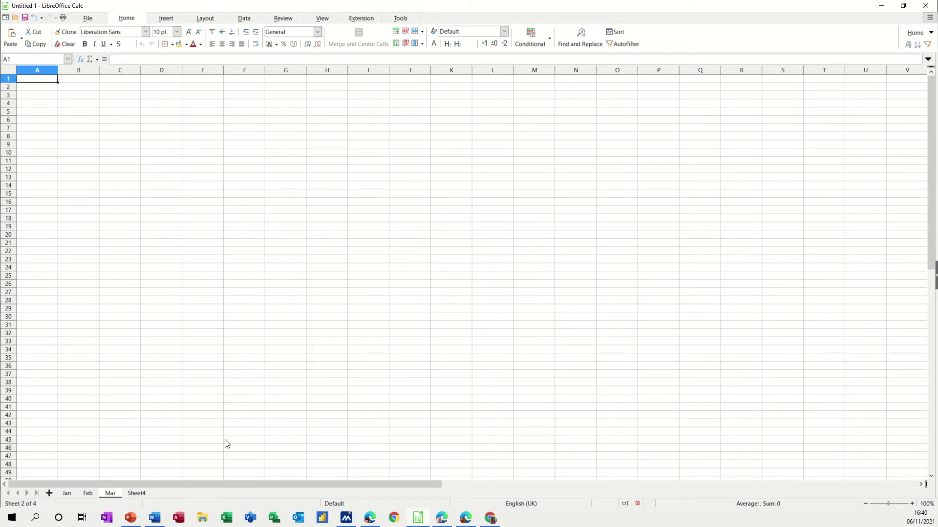
{"action": "double_click", "coordinate": [137, 493]}
{"action": "type", "text": "Total"}
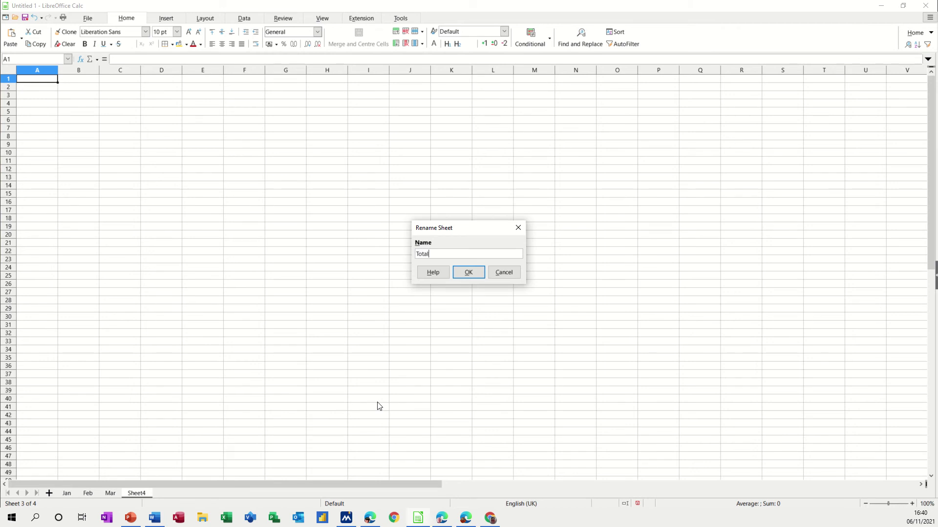
- Name the fourth sheet Total, then fill Week 1 to Week 5 headings across B2:F2 on Jan
{"action": "left_click", "coordinate": [468, 272]}
{"action": "left_click", "coordinate": [66, 493]}
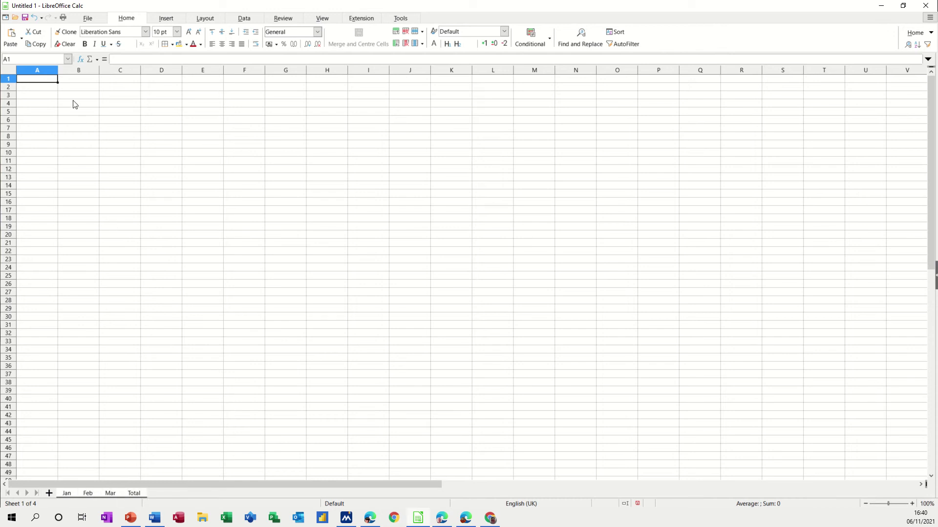
{"action": "left_click", "coordinate": [70, 88]}
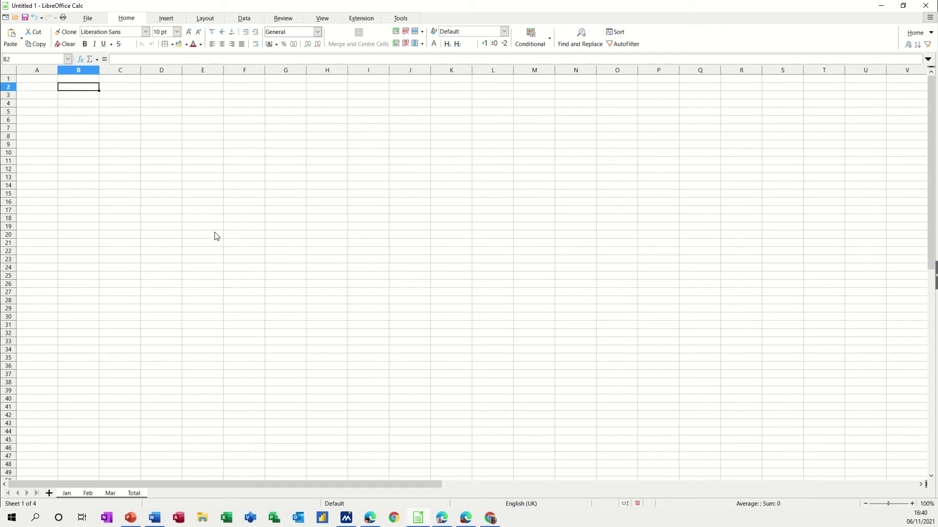
{"action": "type", "text": "Week 1"}
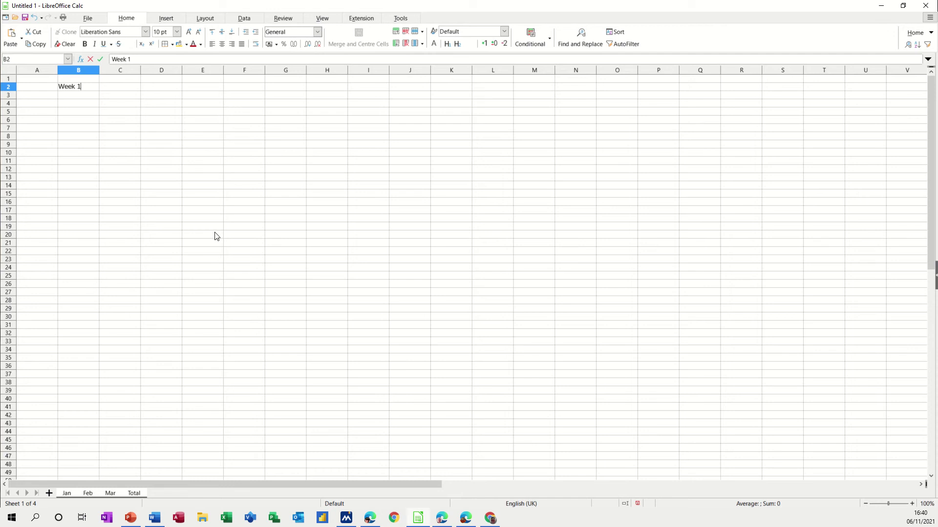
{"action": "key", "text": "Return"}
{"action": "left_click", "coordinate": [92, 89]}
{"action": "left_click_drag", "start_coordinate": [100, 91], "coordinate": [255, 90]}
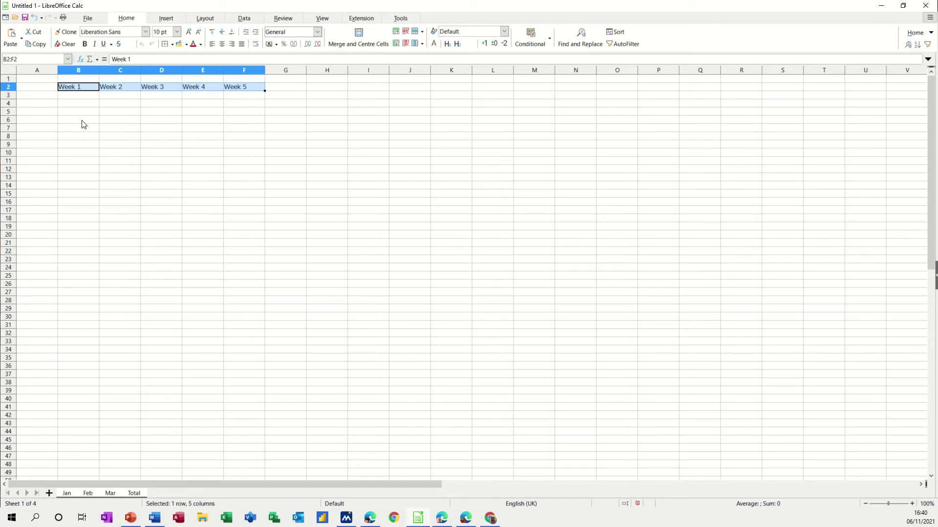
- Add a Total heading in G2 and row labels Income, Expense, Balance in A3:A5
{"action": "left_click", "coordinate": [272, 90]}
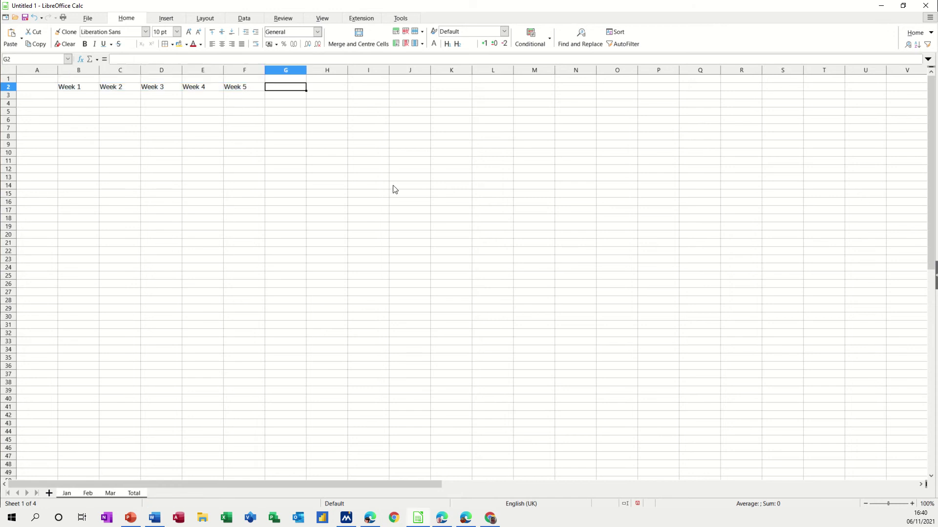
{"action": "type", "text": "Total"}
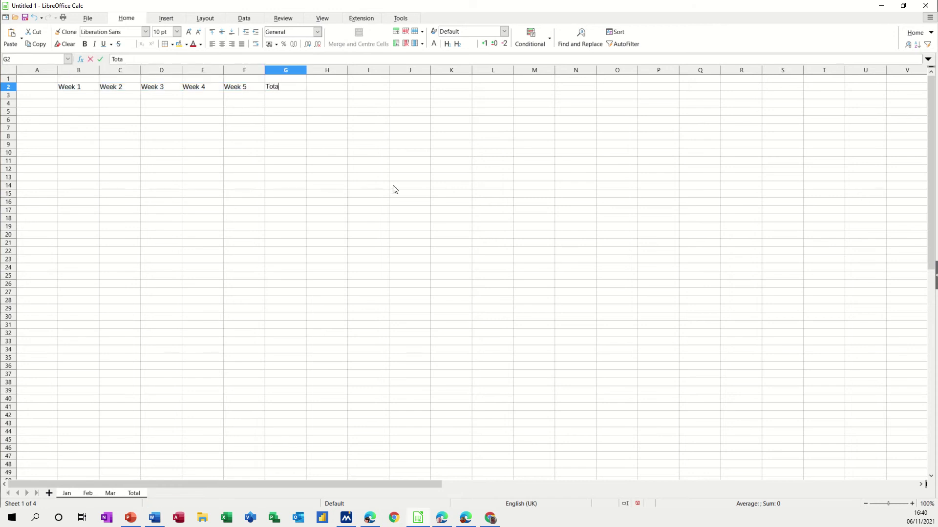
{"action": "left_click", "coordinate": [38, 96]}
{"action": "type", "text": "Inc"}
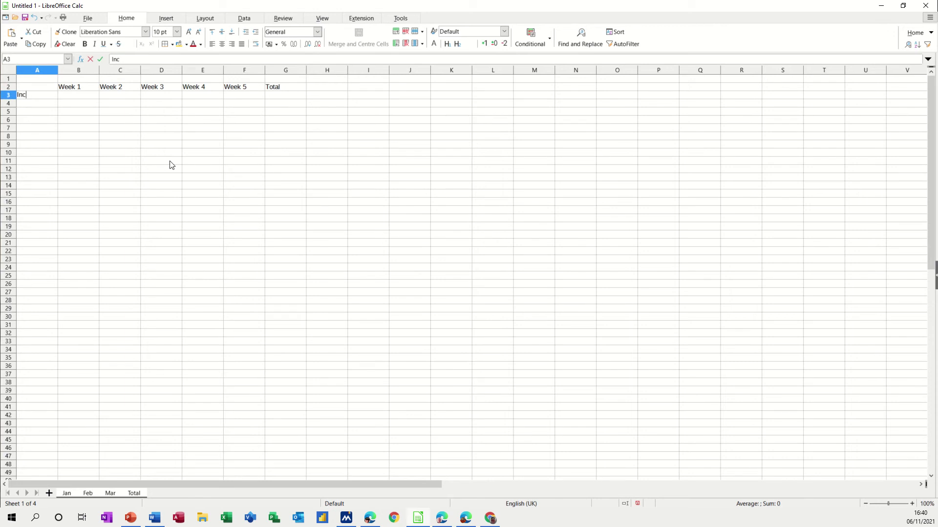
{"action": "type", "text": "ome"}
{"action": "key", "text": "Return"}
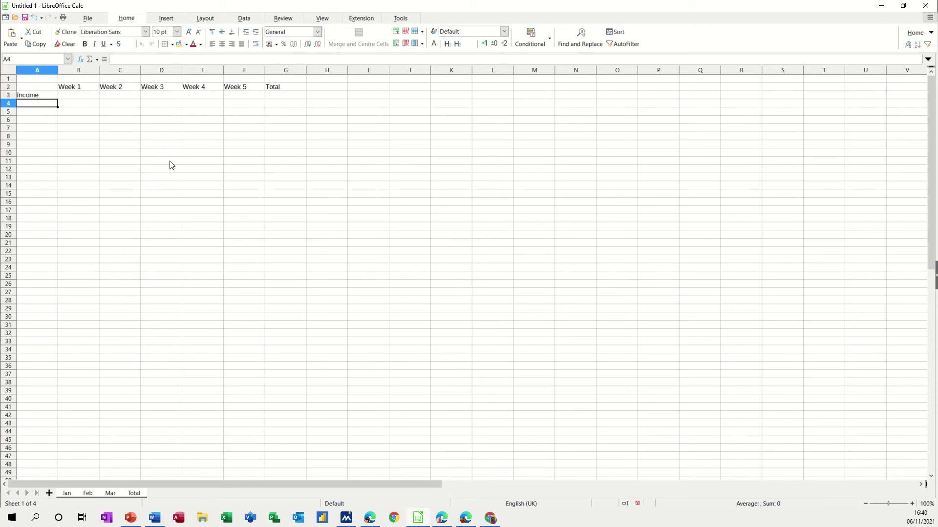
{"action": "type", "text": "Expens"}
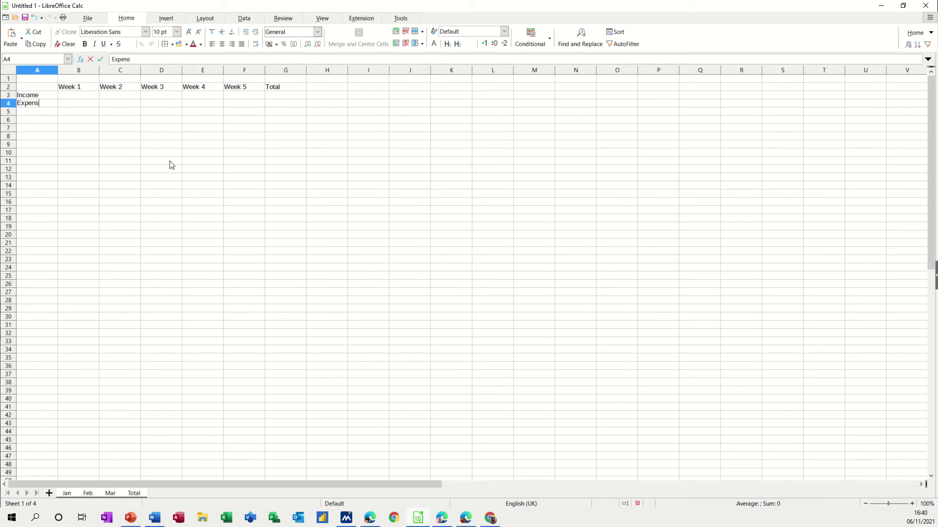
{"action": "type", "text": "e"}
{"action": "key", "text": "Return"}
{"action": "type", "text": "ba"}
{"action": "key", "text": "BackSpace"}
{"action": "type", "text": "Balance"}
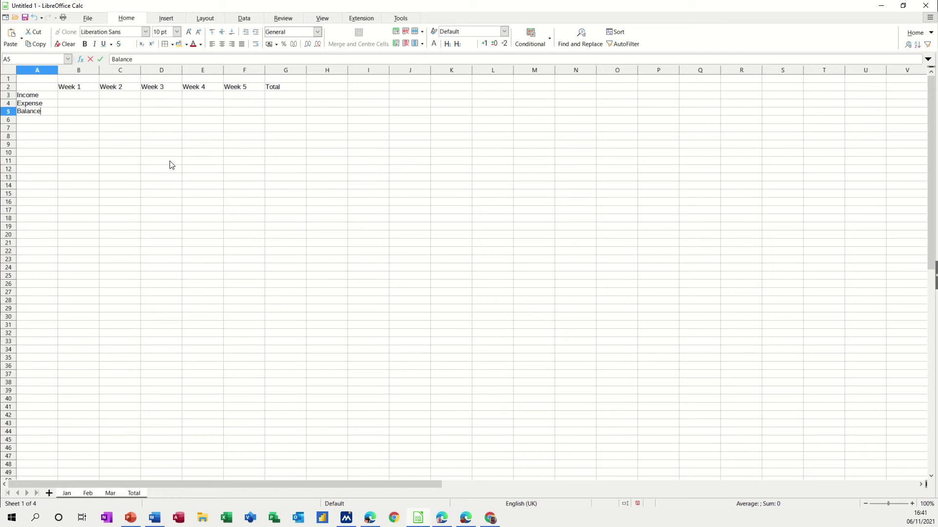
{"action": "left_click", "coordinate": [121, 145]}
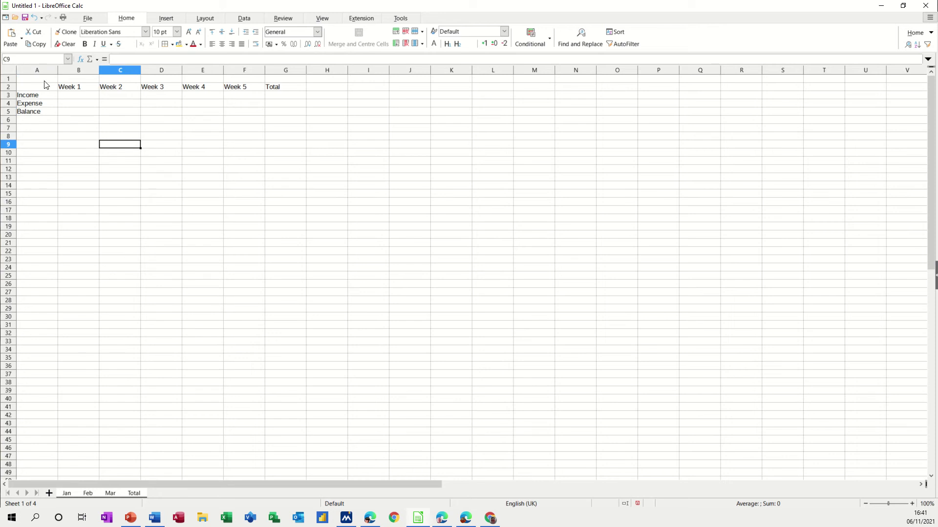
{"action": "left_click", "coordinate": [44, 80]}
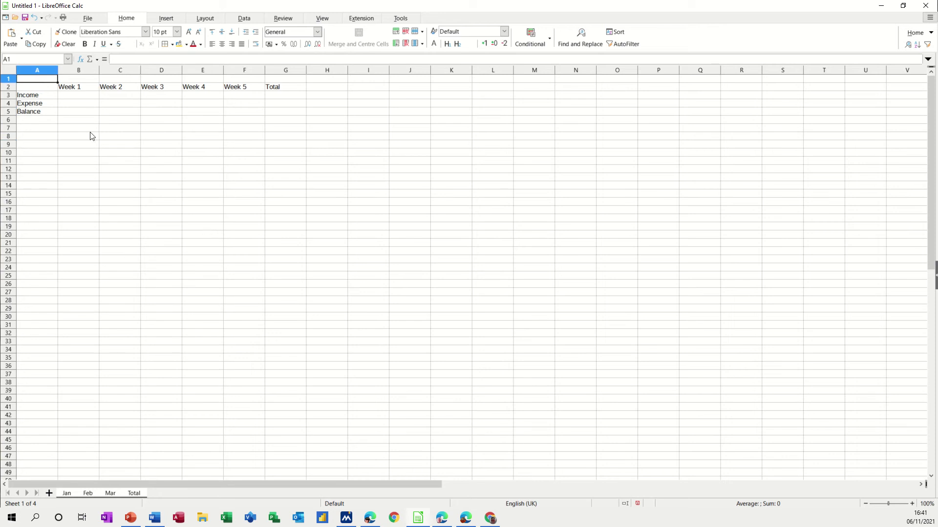
- Merge and centre A1:G1 with the title 'Weekly Sales'
{"action": "left_click_drag", "start_coordinate": [41, 82], "coordinate": [268, 77]}
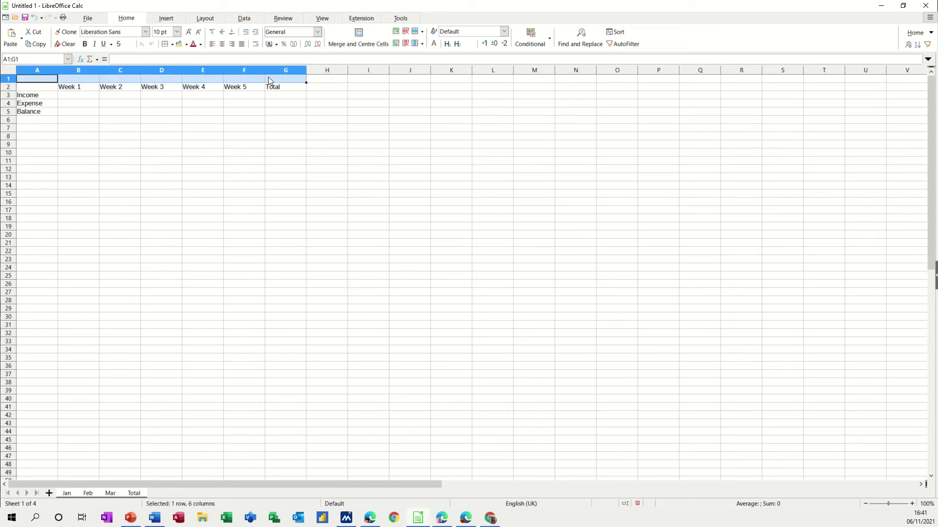
{"action": "left_click", "coordinate": [350, 43]}
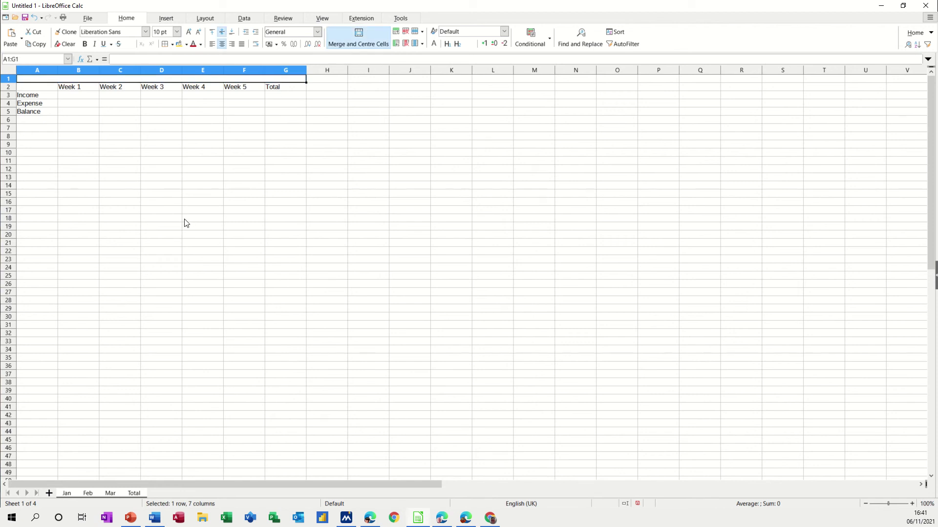
{"action": "key", "text": "F2"}
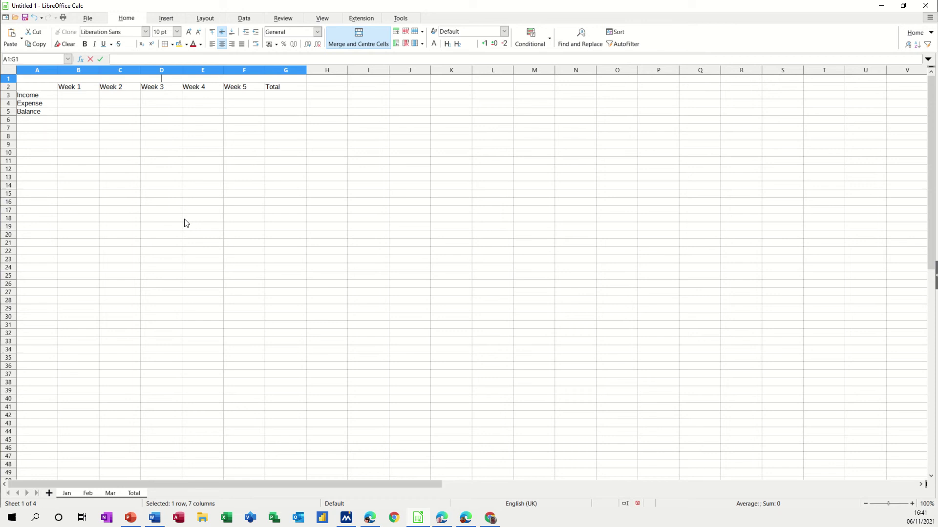
{"action": "type", "text": "Weekly Sales"}
{"action": "left_click", "coordinate": [146, 165]}
- Apply all borders to the table A1:G5
{"action": "left_click_drag", "start_coordinate": [108, 82], "coordinate": [104, 113]}
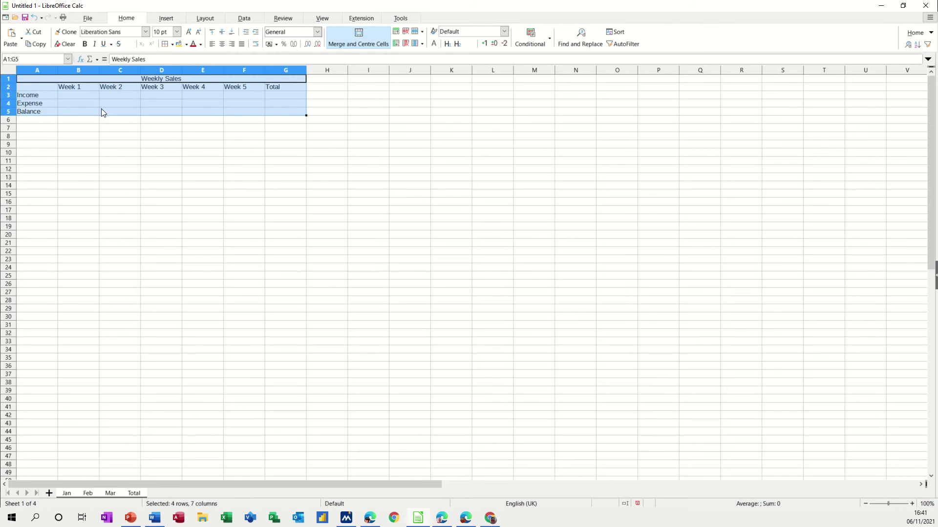
{"action": "left_click", "coordinate": [172, 44]}
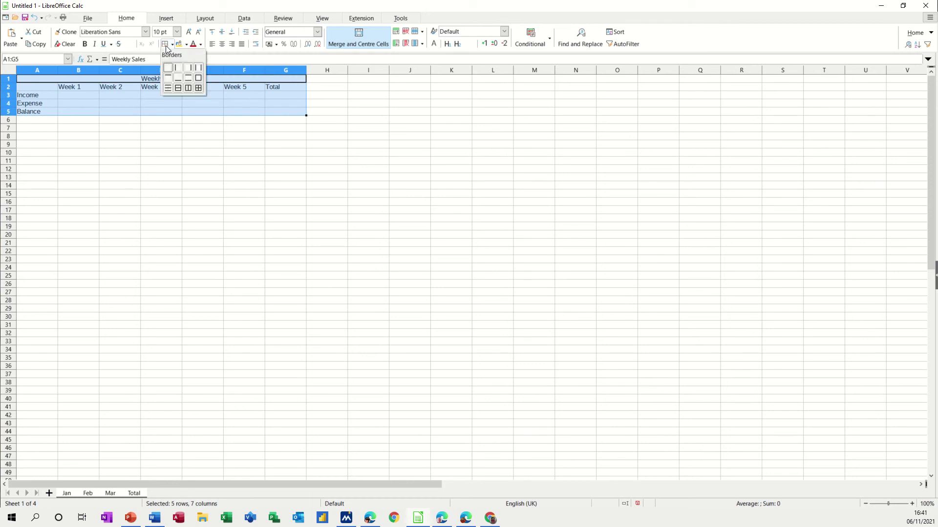
{"action": "left_click", "coordinate": [197, 87]}
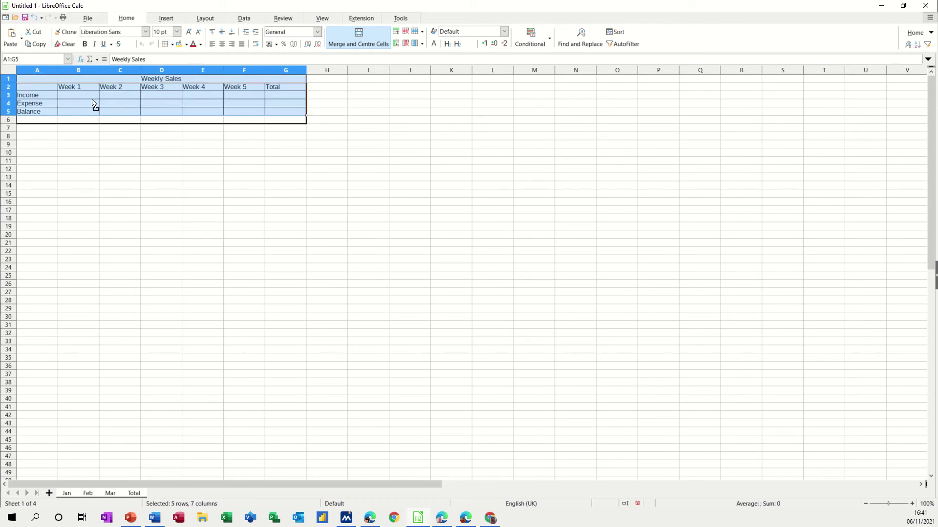
- Fill the input cells B3:F4 with yellow background
{"action": "left_click", "coordinate": [76, 96]}
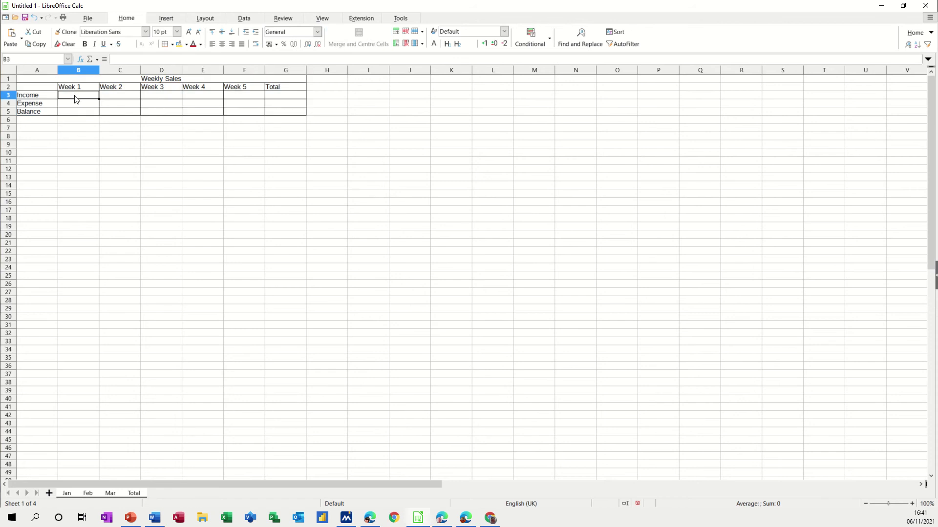
{"action": "left_click_drag", "start_coordinate": [76, 99], "coordinate": [227, 102]}
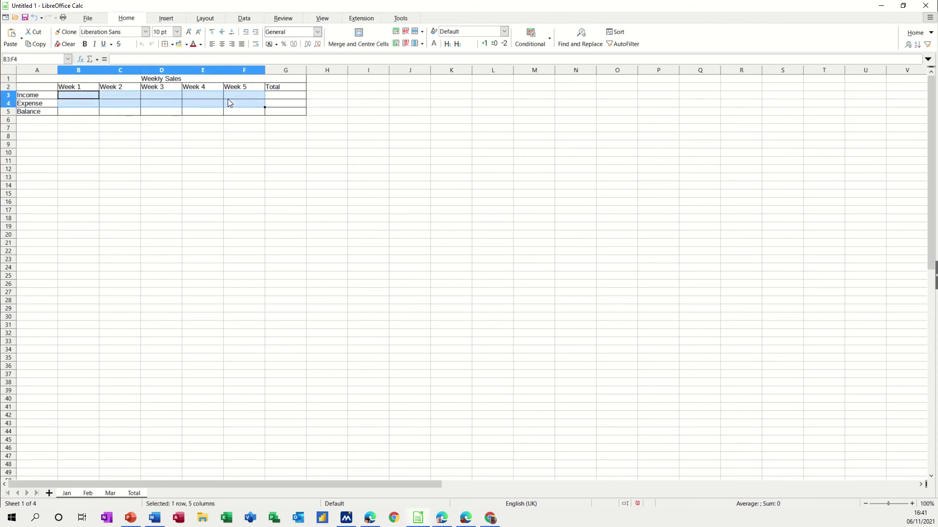
{"action": "left_click", "coordinate": [179, 44]}
{"action": "left_click", "coordinate": [120, 151]}
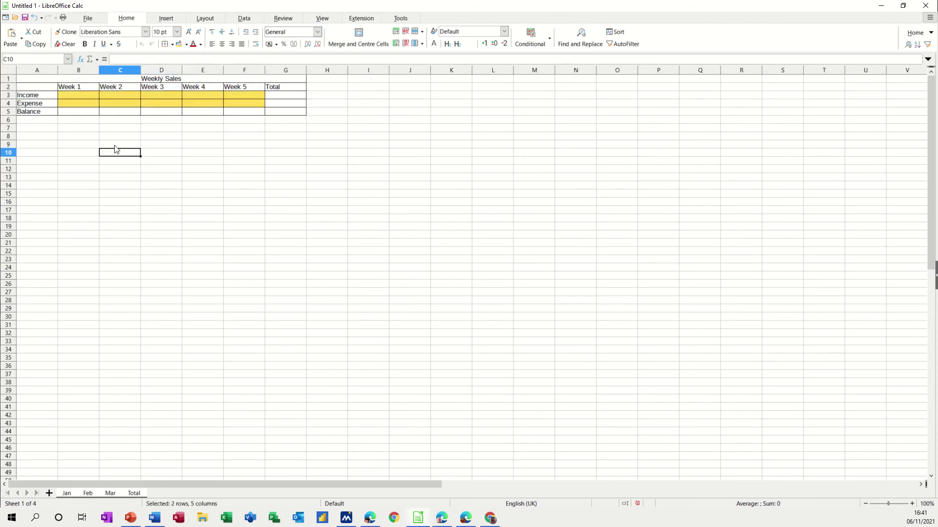
- Enter the Balance formula =B3-B4 in B5 and copy it across to F5
{"action": "left_click", "coordinate": [90, 113]}
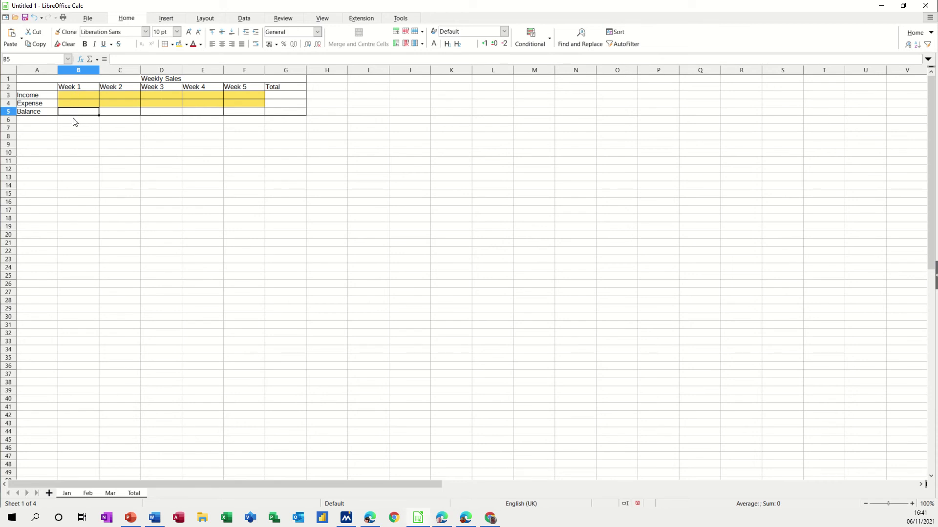
{"action": "type", "text": "="}
{"action": "left_click", "coordinate": [76, 97]}
{"action": "type", "text": "-"}
{"action": "left_click", "coordinate": [80, 105]}
{"action": "left_click", "coordinate": [99, 60]}
{"action": "left_click_drag", "start_coordinate": [98, 116], "coordinate": [257, 114]}
- Sum B3:F3 into G3, copy the total down to G5, and format B3:G5 as currency
{"action": "left_click", "coordinate": [285, 98]}
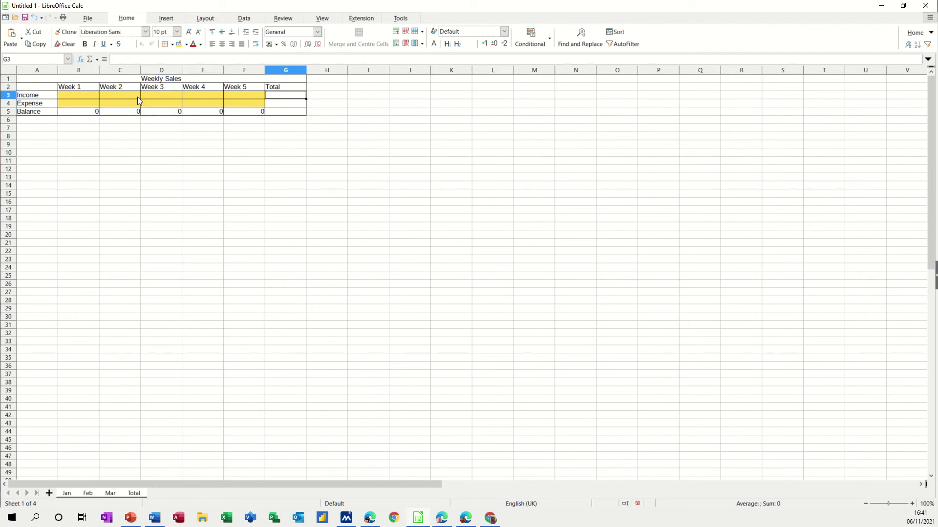
{"action": "left_click", "coordinate": [90, 59]}
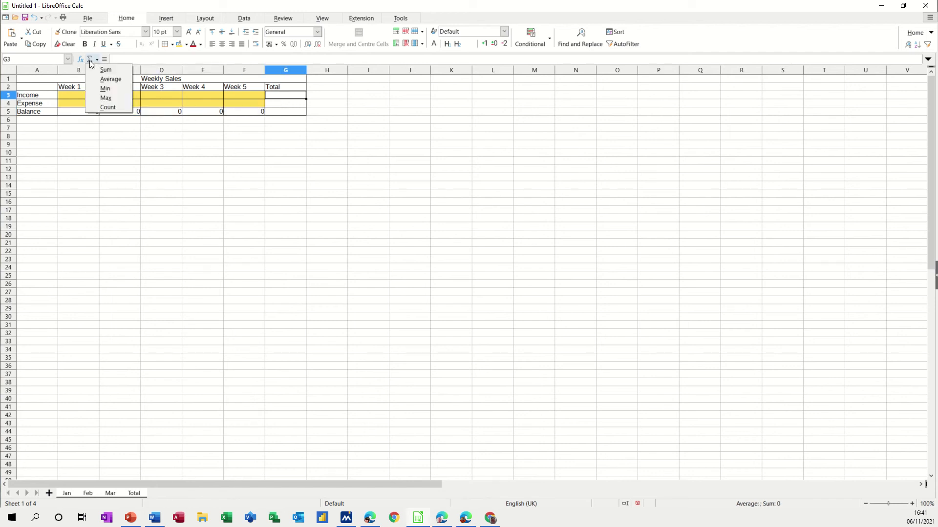
{"action": "left_click", "coordinate": [100, 69]}
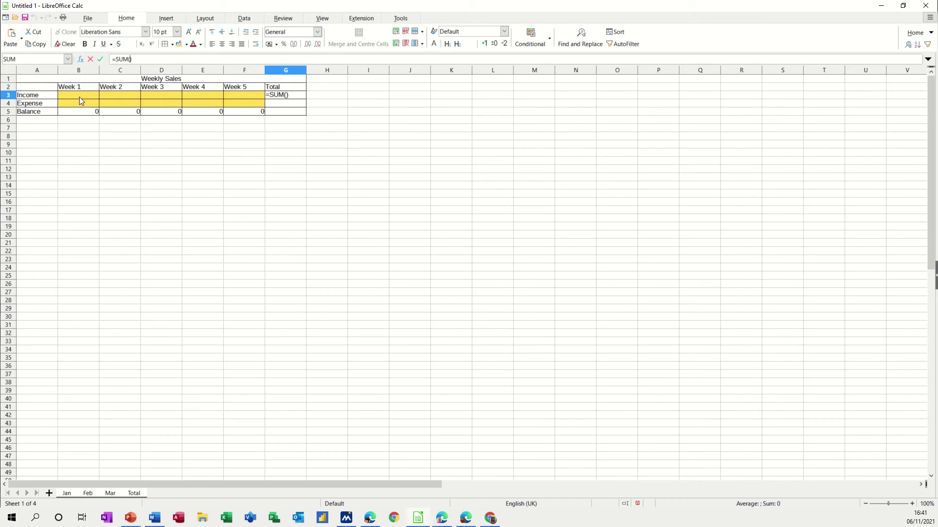
{"action": "left_click_drag", "start_coordinate": [78, 96], "coordinate": [238, 100]}
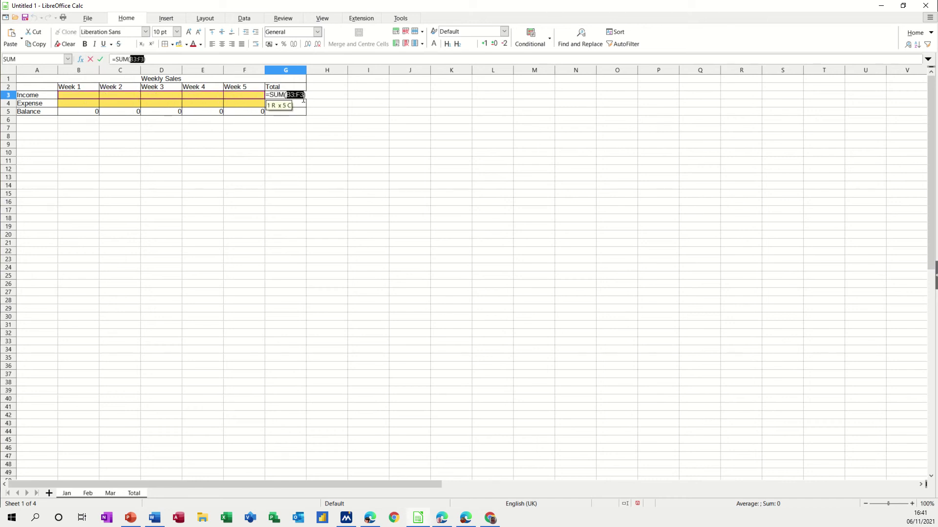
{"action": "left_click", "coordinate": [100, 59]}
{"action": "left_click_drag", "start_coordinate": [306, 99], "coordinate": [305, 115]}
{"action": "left_click_drag", "start_coordinate": [78, 96], "coordinate": [284, 114]}
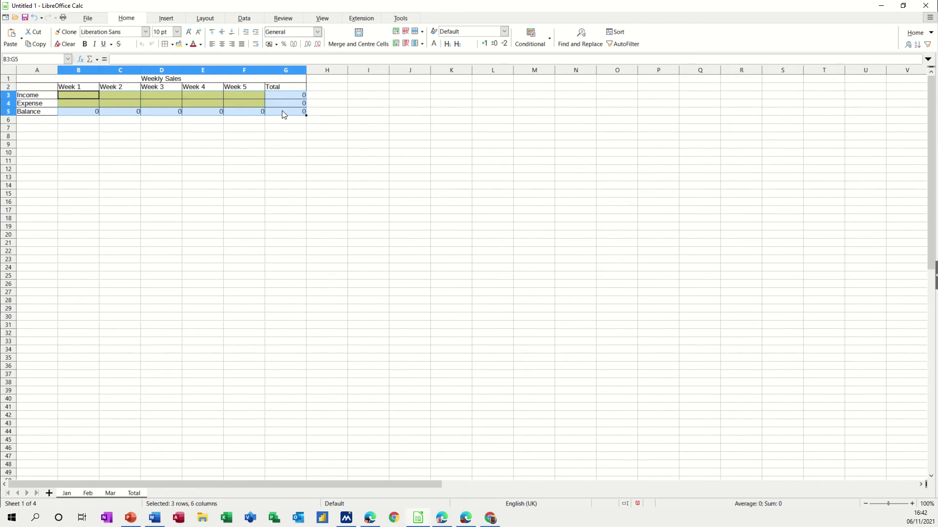
{"action": "left_click", "coordinate": [269, 45]}
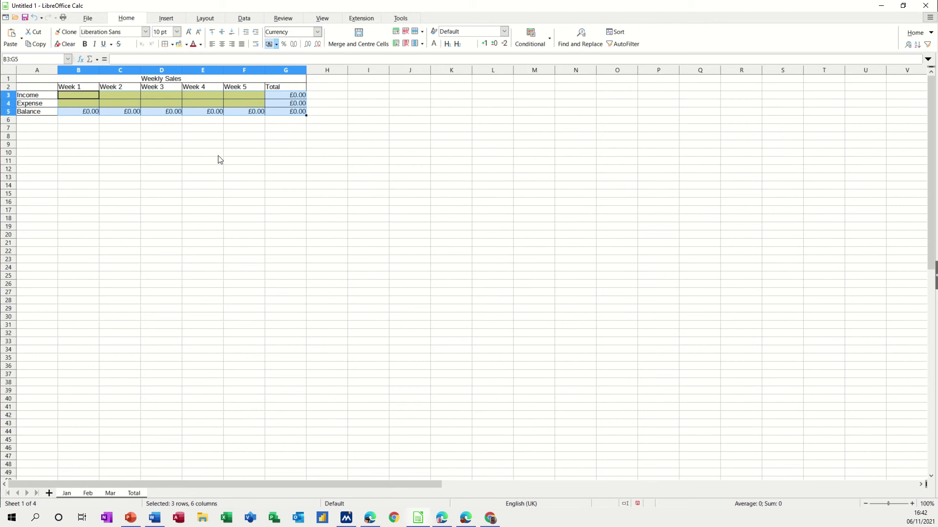
- Check the Feb, Mar and Jan sheets for the same table, ending on the Total sheet
{"action": "left_click", "coordinate": [89, 493]}
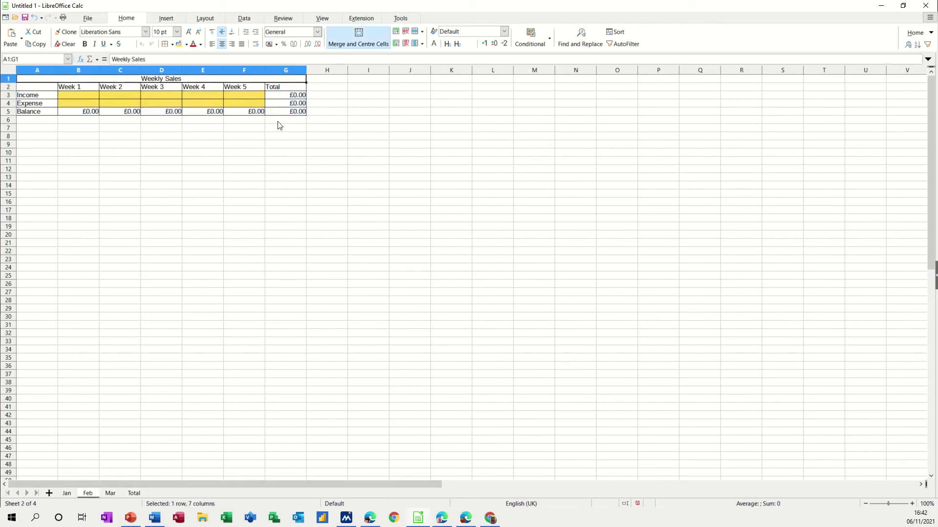
{"action": "left_click", "coordinate": [111, 493]}
{"action": "left_click", "coordinate": [135, 494]}
{"action": "left_click", "coordinate": [66, 494]}
{"action": "left_click", "coordinate": [134, 494]}
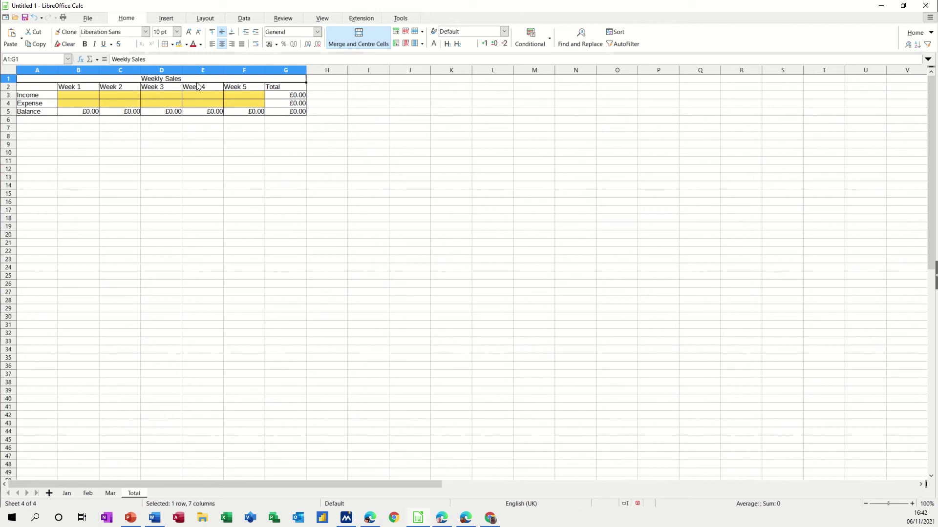
- Delete the Week 4 and Week 5 columns from the Total sheet
{"action": "left_click_drag", "start_coordinate": [194, 72], "coordinate": [232, 75]}
{"action": "right_click", "coordinate": [213, 99]}
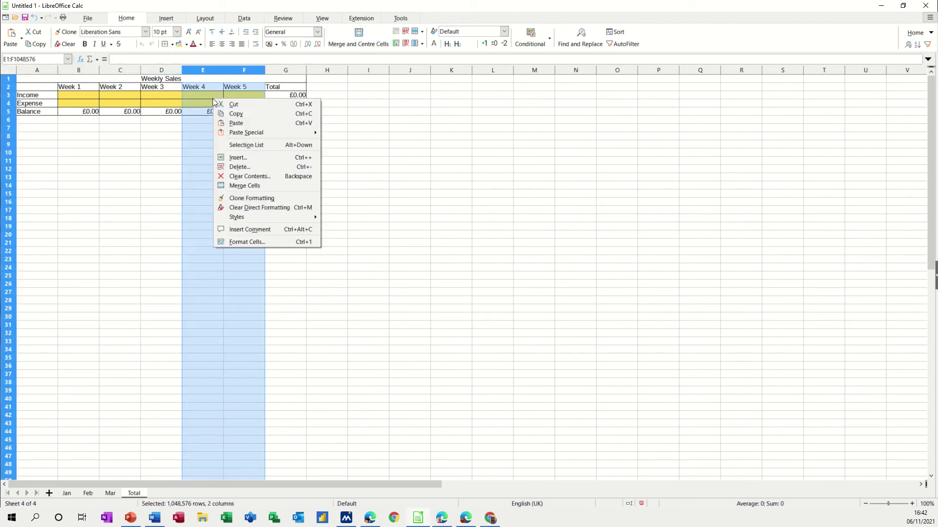
{"action": "left_click", "coordinate": [233, 168]}
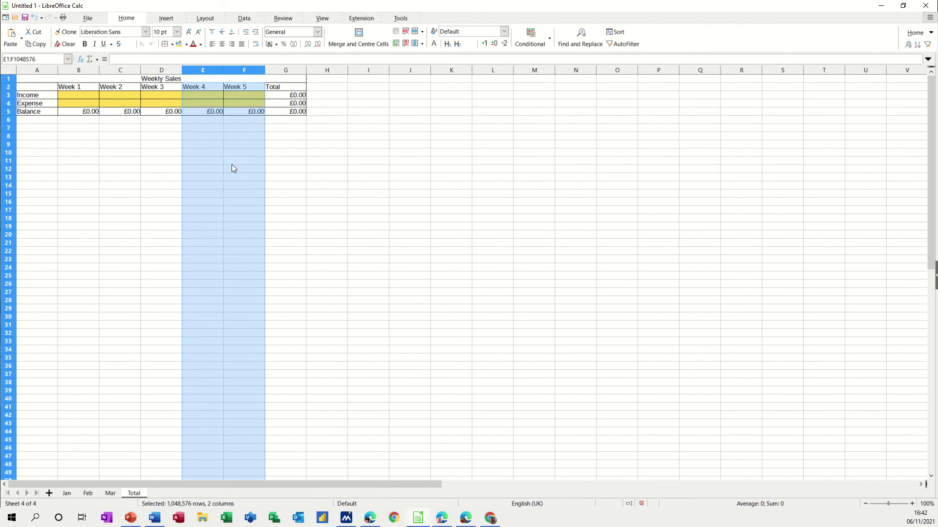
- Relabel the column headings B2:D2 as Jan, Feb and Mar
{"action": "left_click", "coordinate": [87, 86]}
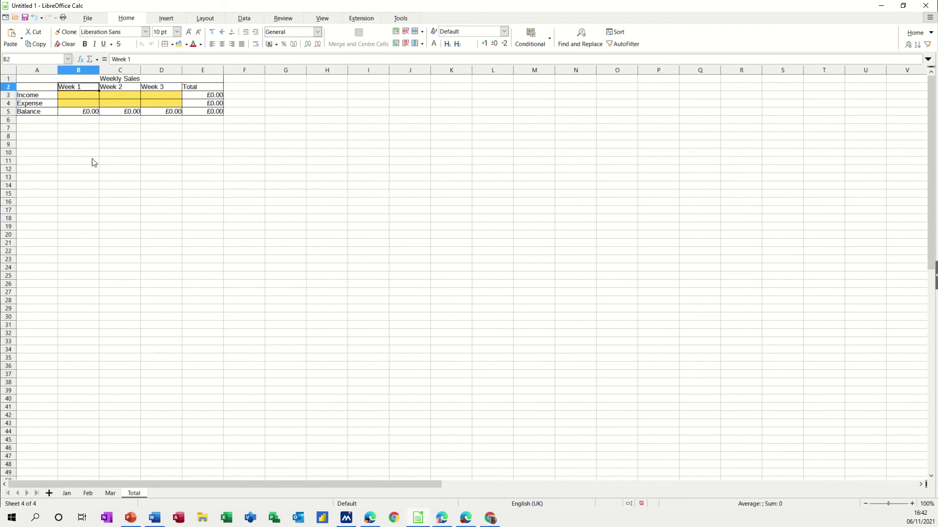
{"action": "type", "text": "Jan"}
{"action": "left_click", "coordinate": [102, 185]}
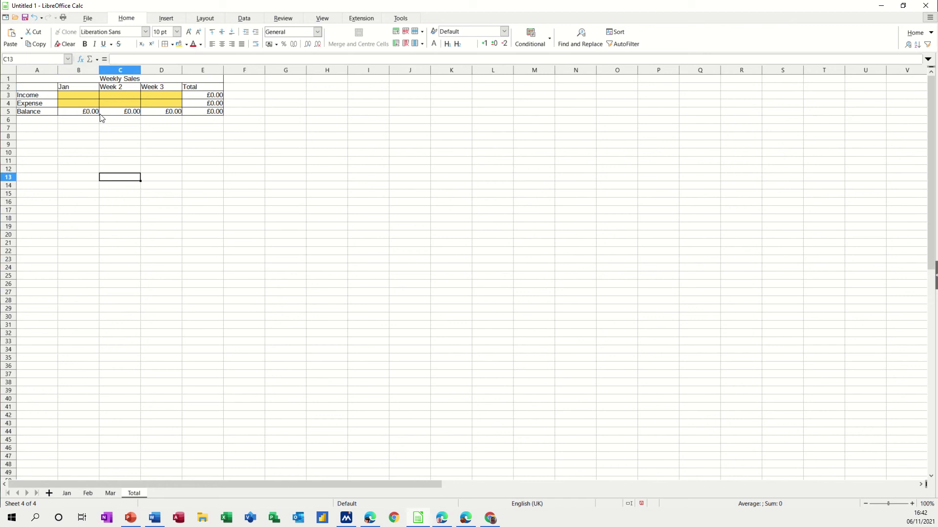
{"action": "left_click", "coordinate": [88, 87]}
{"action": "left_click_drag", "start_coordinate": [98, 90], "coordinate": [174, 92]}
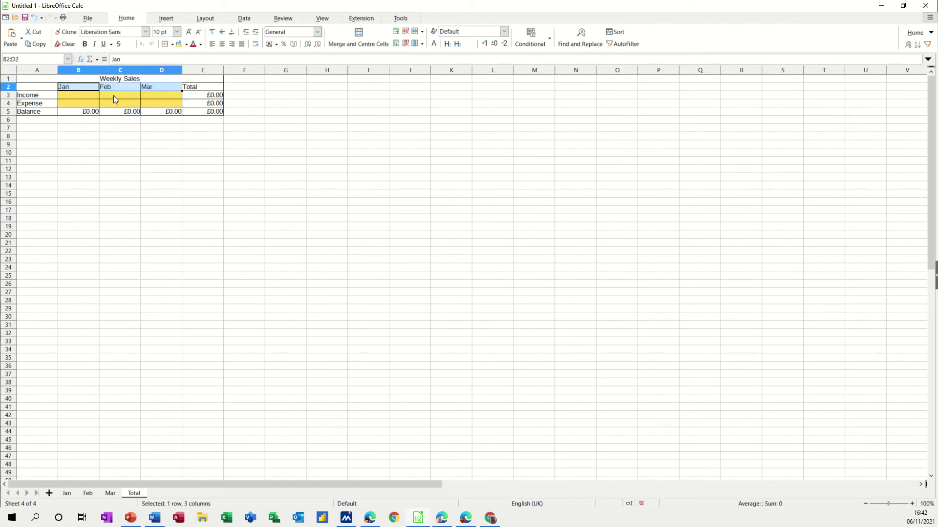
{"action": "left_click", "coordinate": [77, 95]}
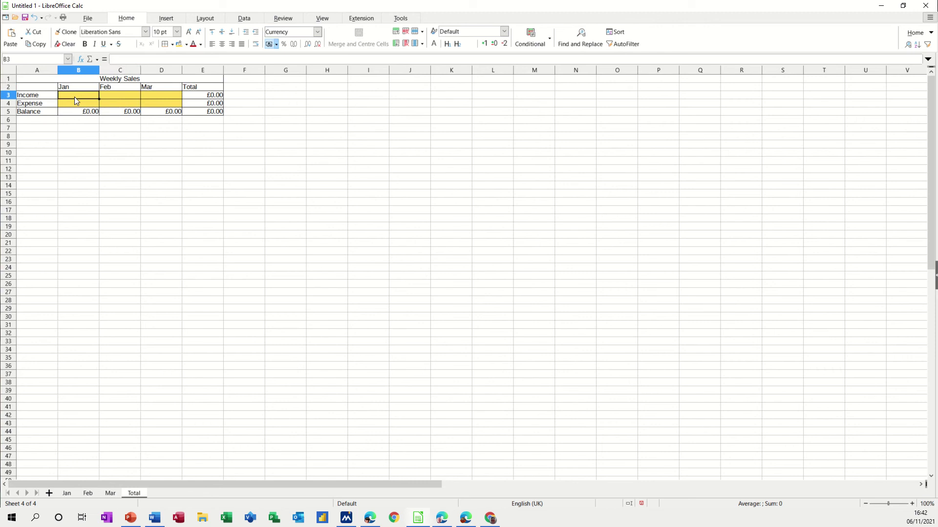
{"action": "left_click", "coordinate": [66, 493]}
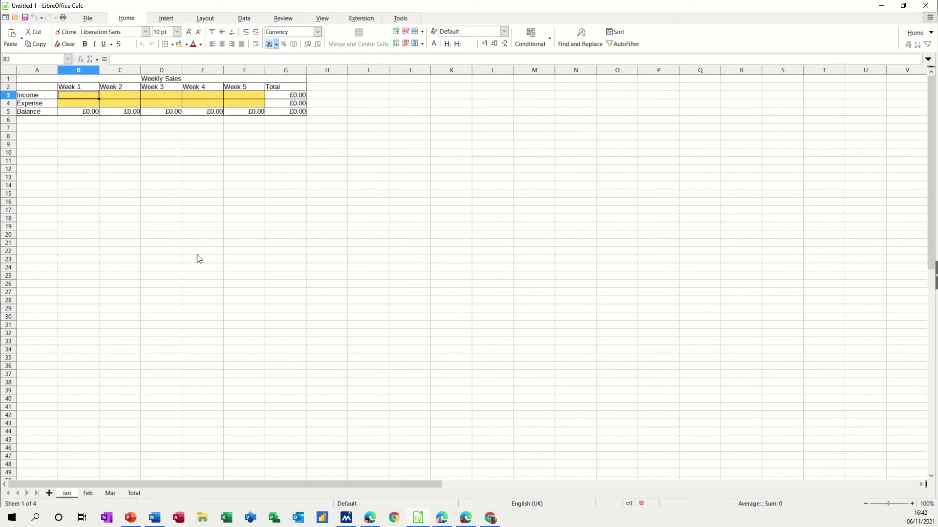
{"action": "left_click", "coordinate": [134, 494]}
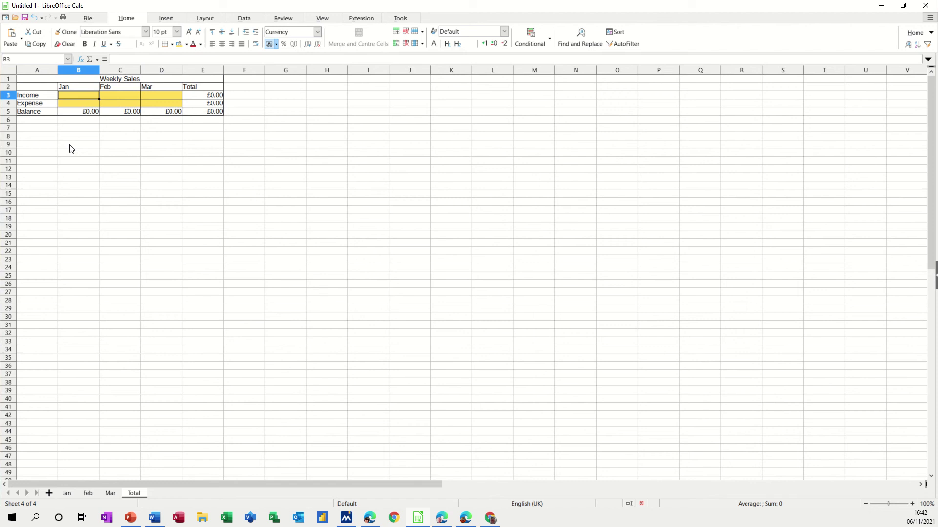
- Link B3:B4 to Jan's G3 totals and C3:C4 to Feb's G3 totals
{"action": "type", "text": "="}
{"action": "left_click", "coordinate": [67, 494]}
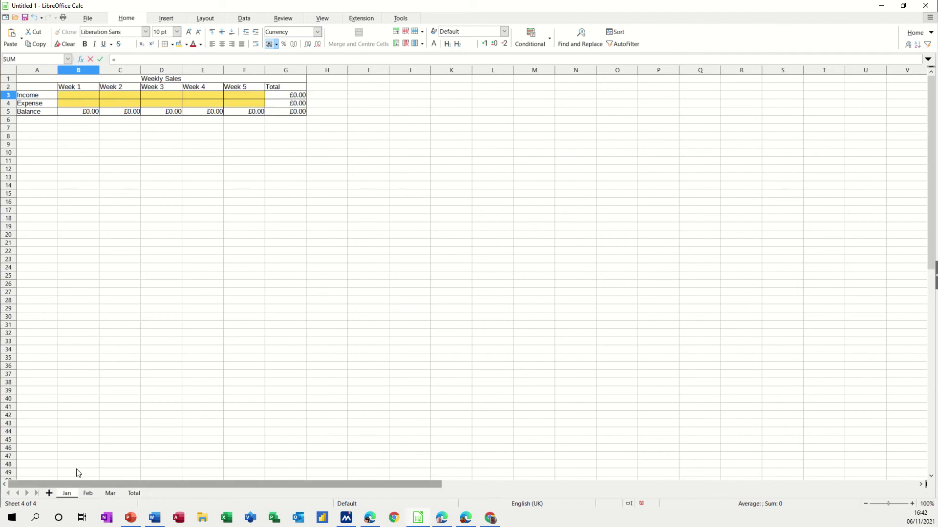
{"action": "left_click", "coordinate": [276, 96]}
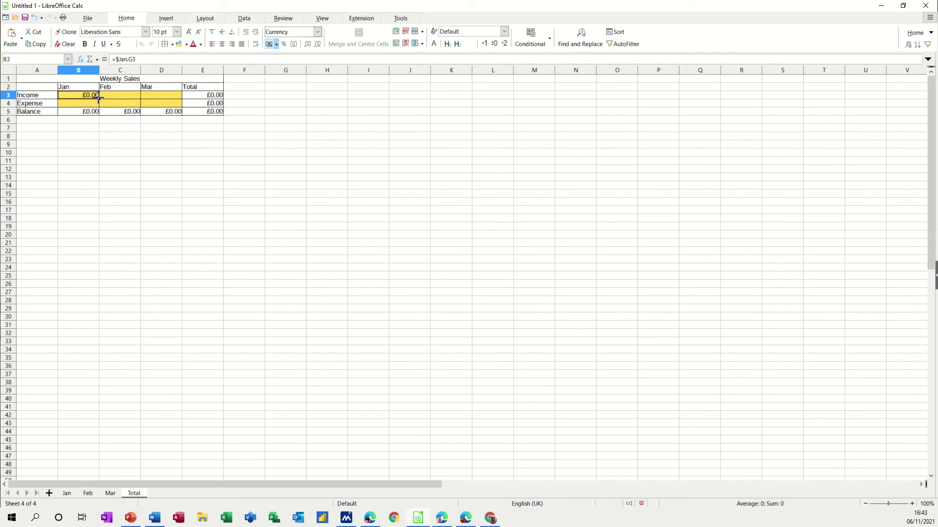
{"action": "left_click_drag", "start_coordinate": [99, 99], "coordinate": [98, 107]}
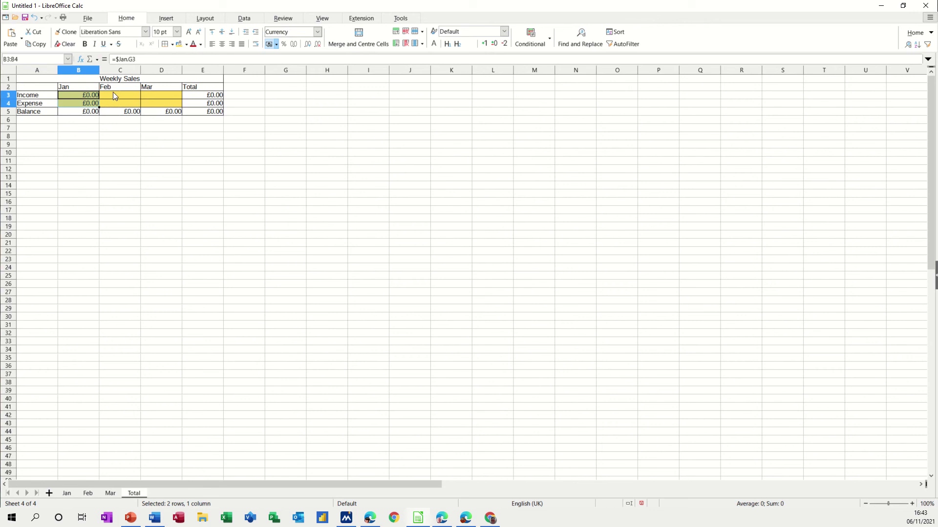
{"action": "left_click", "coordinate": [113, 94]}
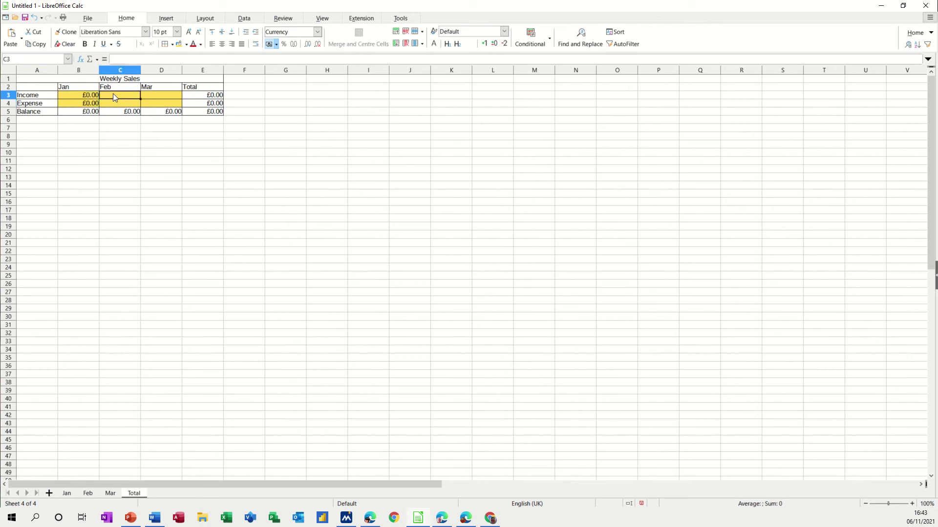
{"action": "type", "text": "="}
{"action": "left_click", "coordinate": [89, 494]}
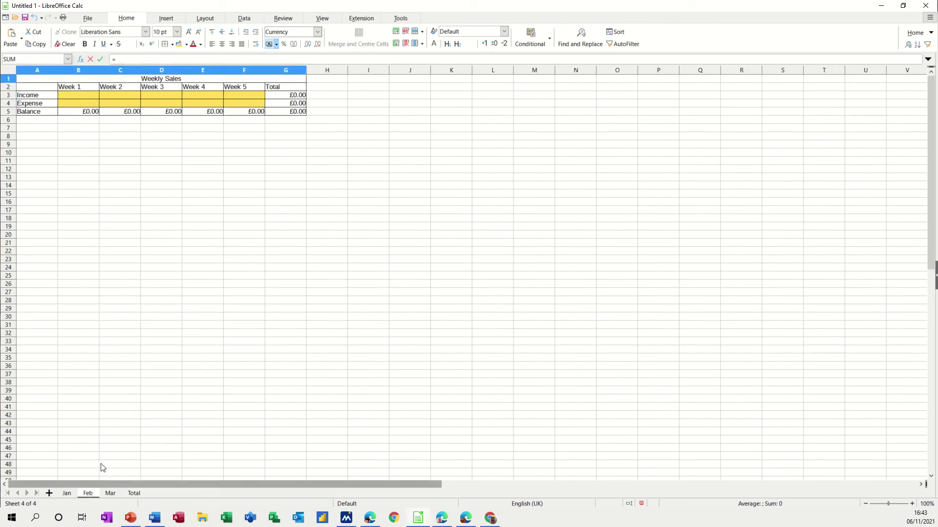
{"action": "left_click", "coordinate": [273, 98]}
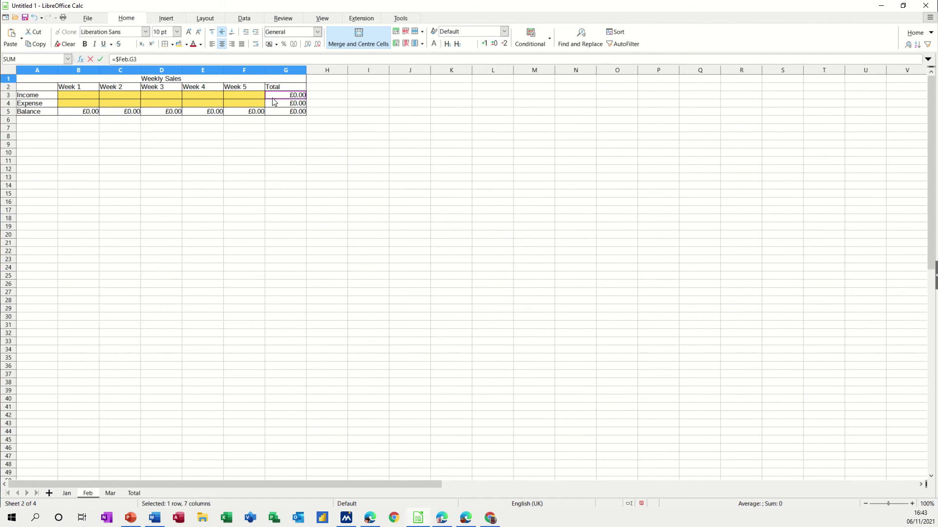
{"action": "left_click", "coordinate": [99, 59]}
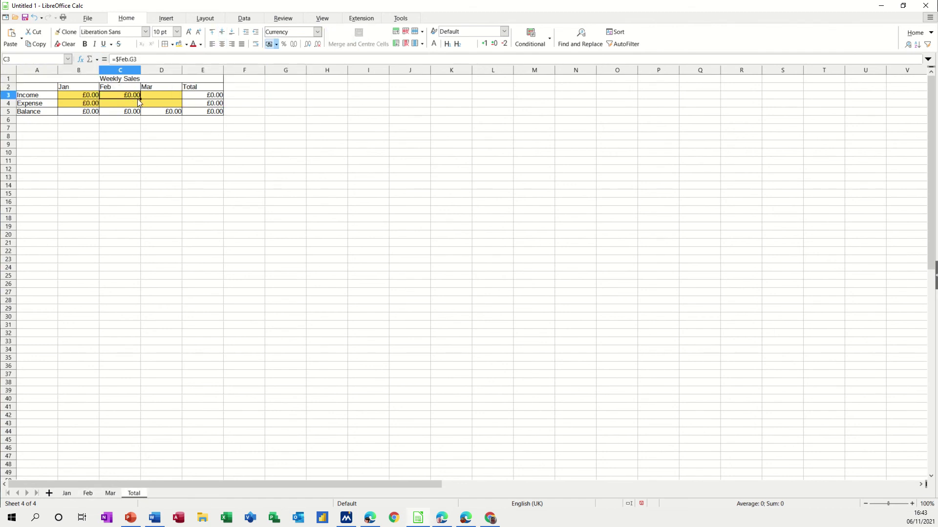
{"action": "left_click_drag", "start_coordinate": [139, 99], "coordinate": [139, 106]}
- Link D3:D4 to the Mar sheet's G3 totals
{"action": "left_click", "coordinate": [162, 98]}
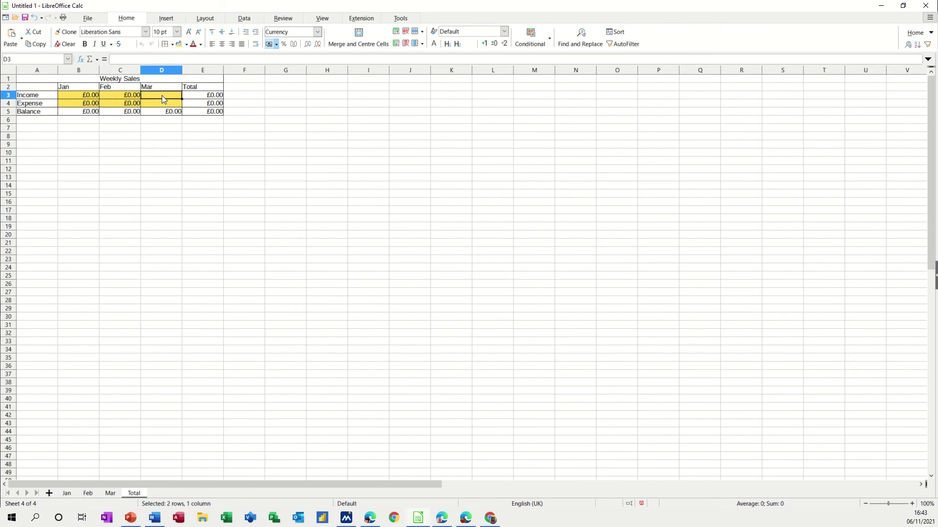
{"action": "type", "text": "="}
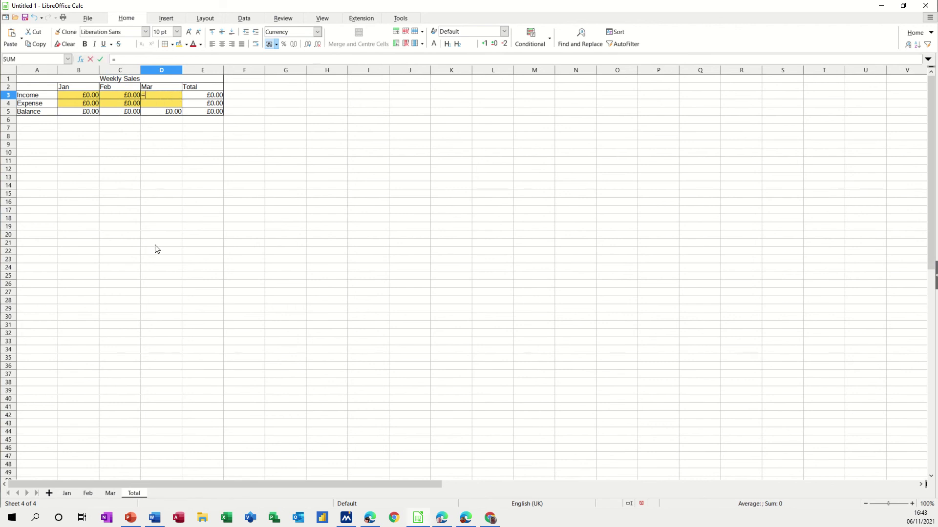
{"action": "left_click", "coordinate": [111, 493]}
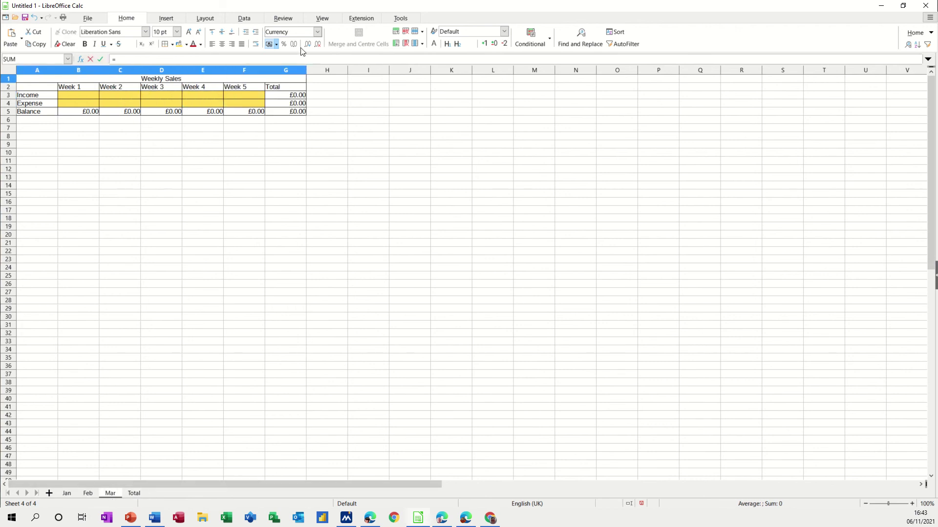
{"action": "left_click", "coordinate": [285, 96]}
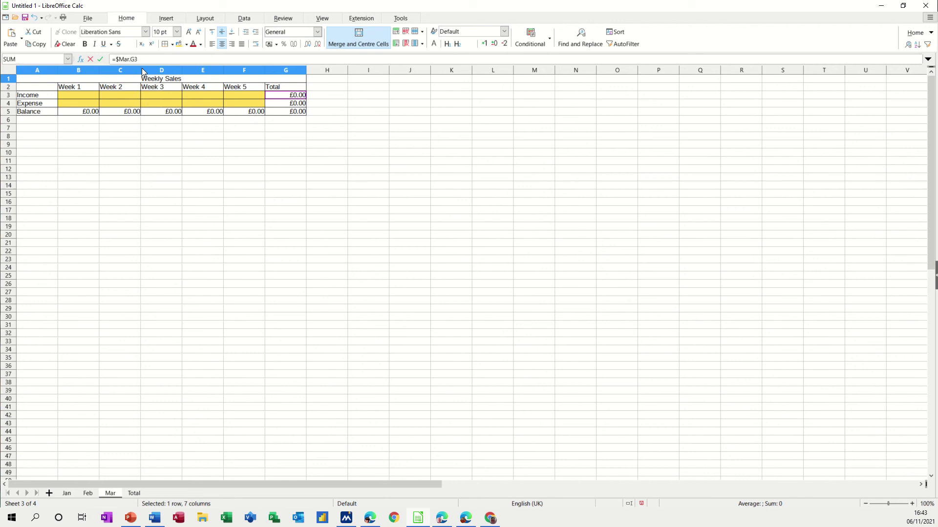
{"action": "left_click", "coordinate": [101, 60]}
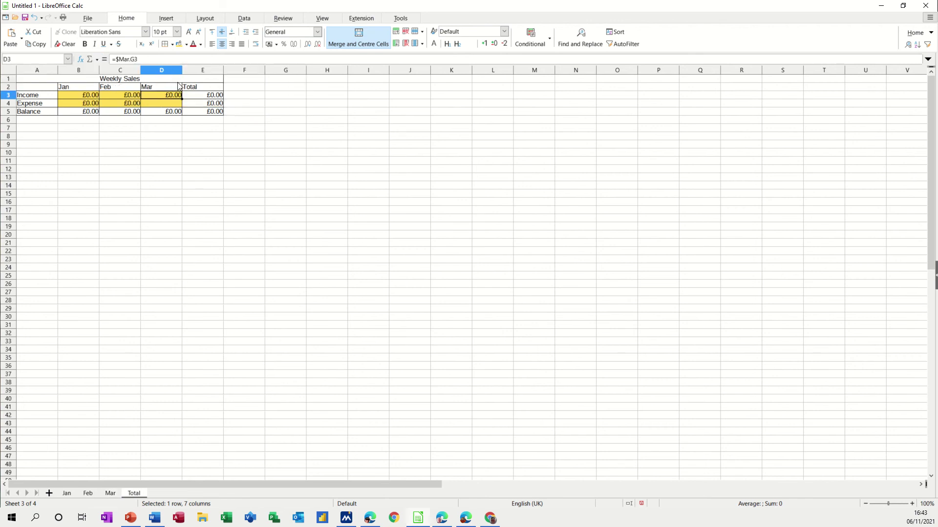
{"action": "left_click_drag", "start_coordinate": [184, 105], "coordinate": [183, 107]}
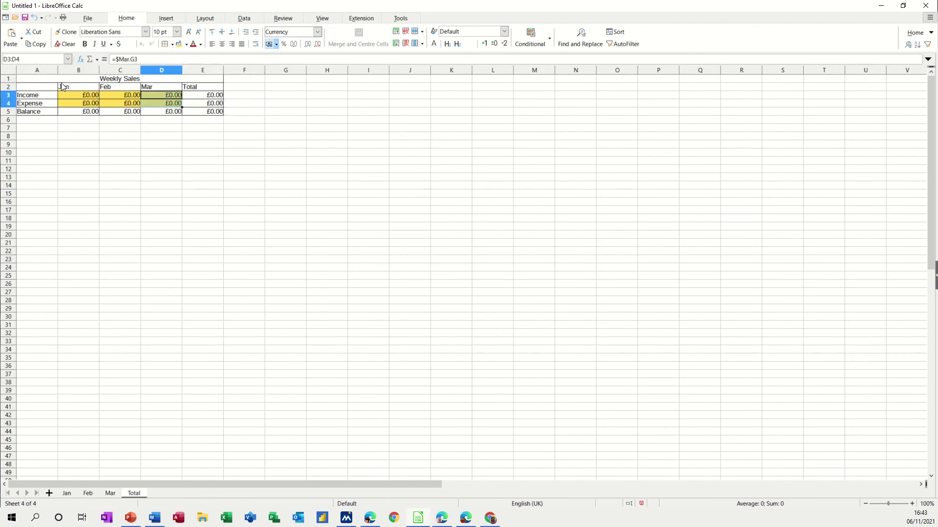
{"action": "left_click", "coordinate": [91, 153]}
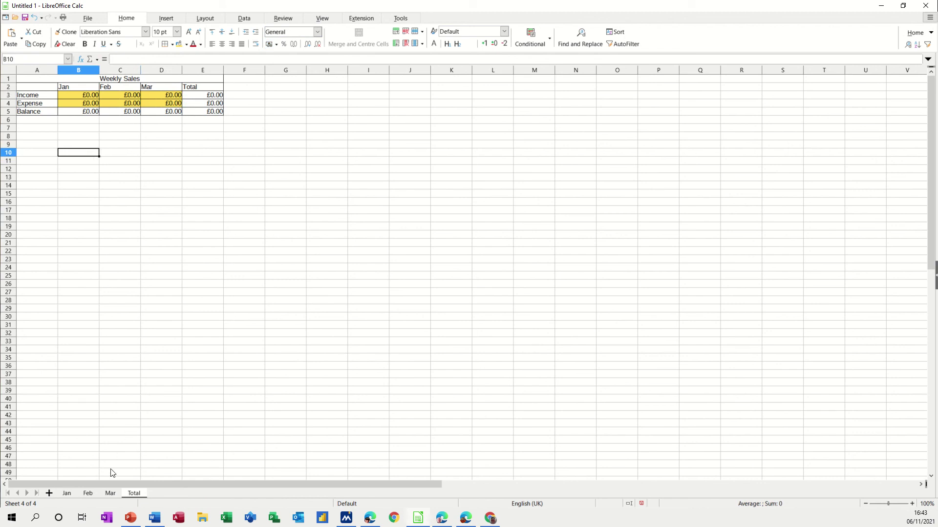
- On Jan, enter Week 1 Income 10 and Expense 5
{"action": "left_click", "coordinate": [68, 493]}
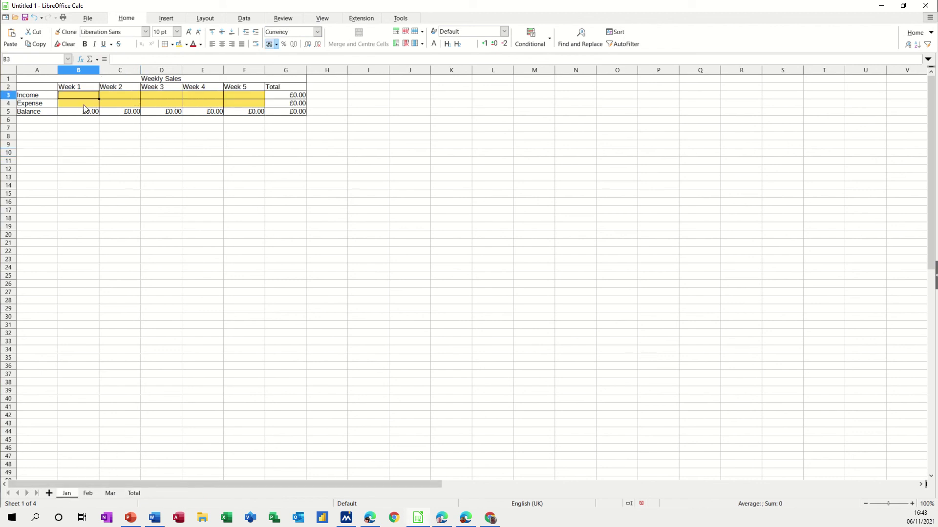
{"action": "type", "text": "10"}
{"action": "key", "text": "Return"}
{"action": "type", "text": "5"}
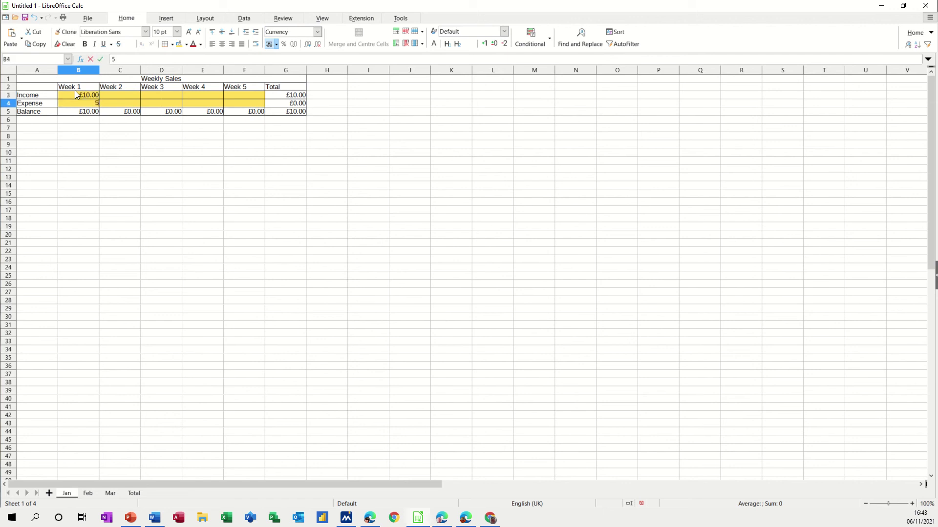
{"action": "left_click", "coordinate": [74, 128]}
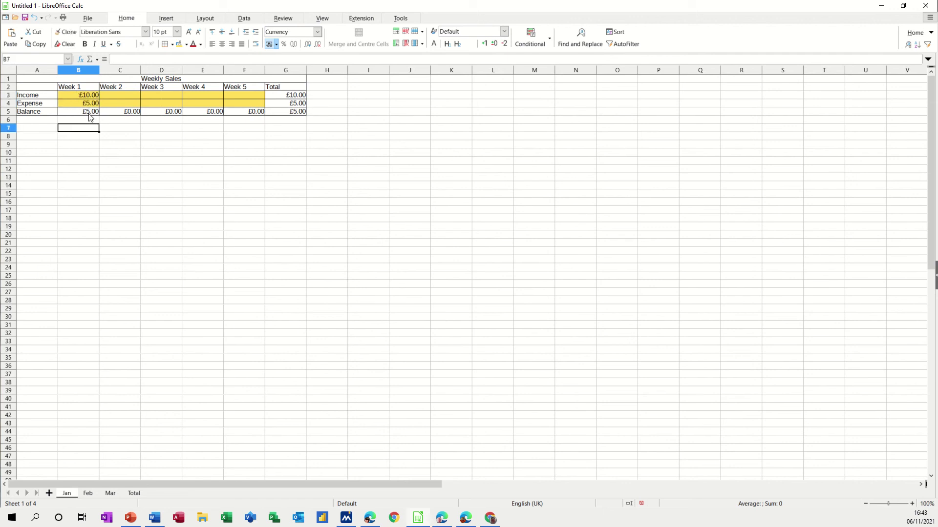
- On Feb, enter Week 1 Income 10 and Expense 5
{"action": "left_click", "coordinate": [90, 493]}
{"action": "left_click", "coordinate": [69, 97]}
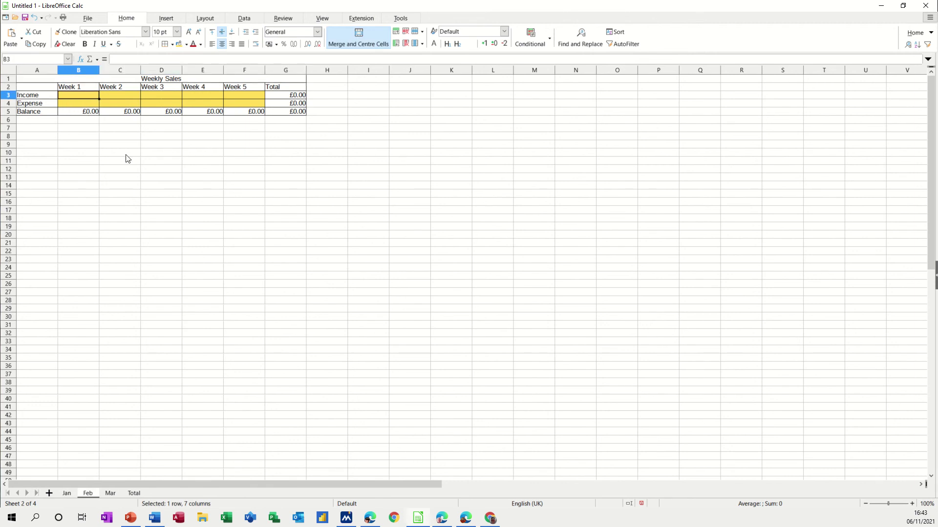
{"action": "type", "text": "10"}
{"action": "key", "text": "Return"}
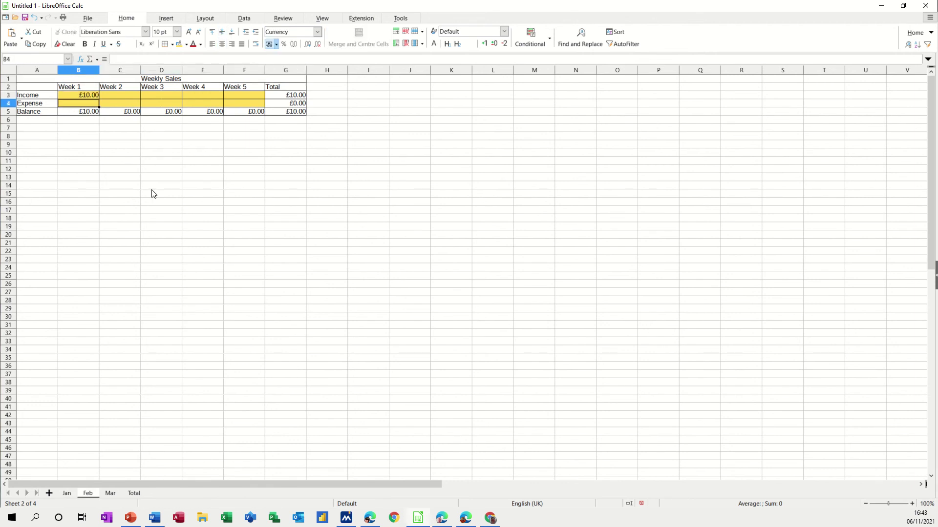
{"action": "type", "text": "5"}
{"action": "left_click", "coordinate": [151, 194]}
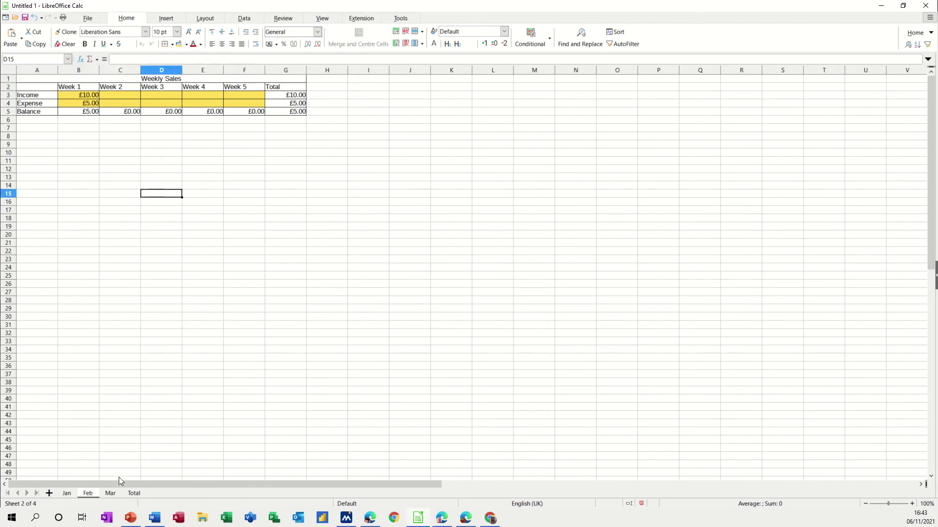
- On Mar, enter Week 1 Income 10 and Expense 5, then view the Total sheet
{"action": "left_click", "coordinate": [110, 493]}
{"action": "left_click", "coordinate": [75, 95]}
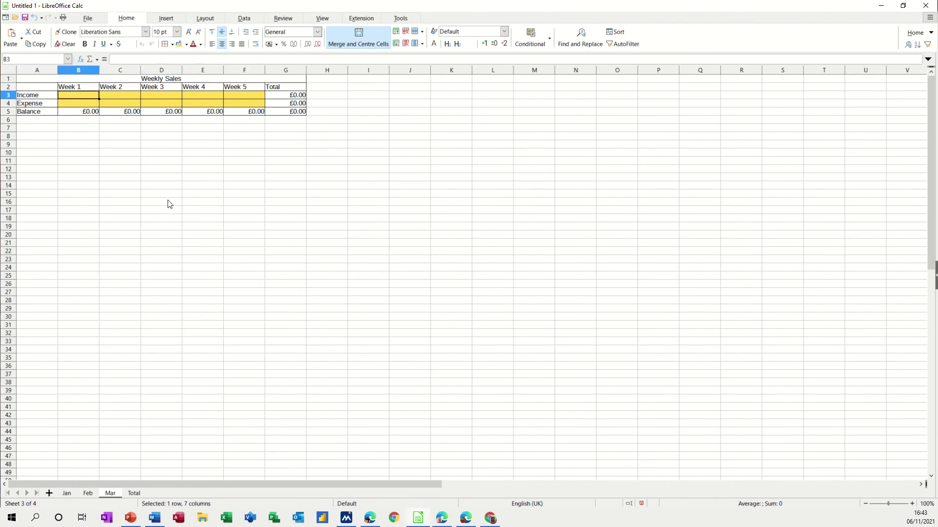
{"action": "type", "text": "10"}
{"action": "key", "text": "Return"}
{"action": "type", "text": "5"}
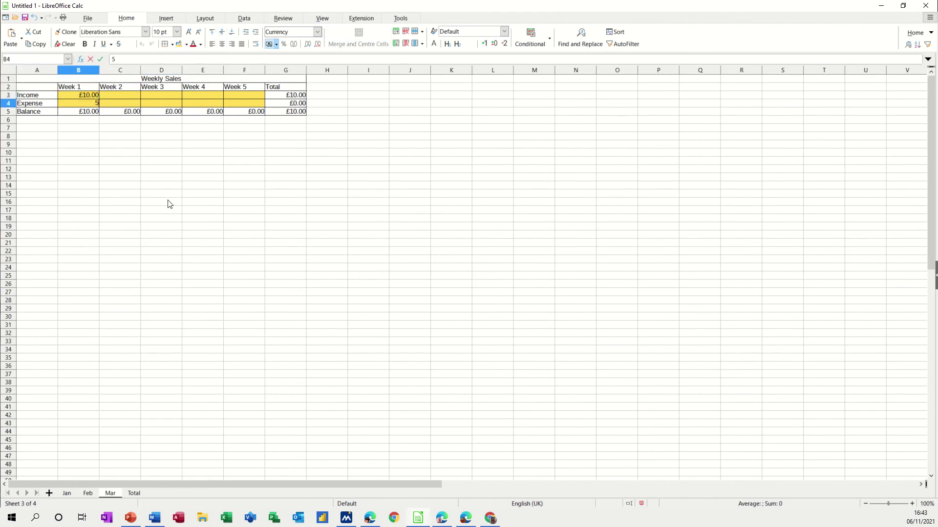
{"action": "left_click", "coordinate": [129, 493]}
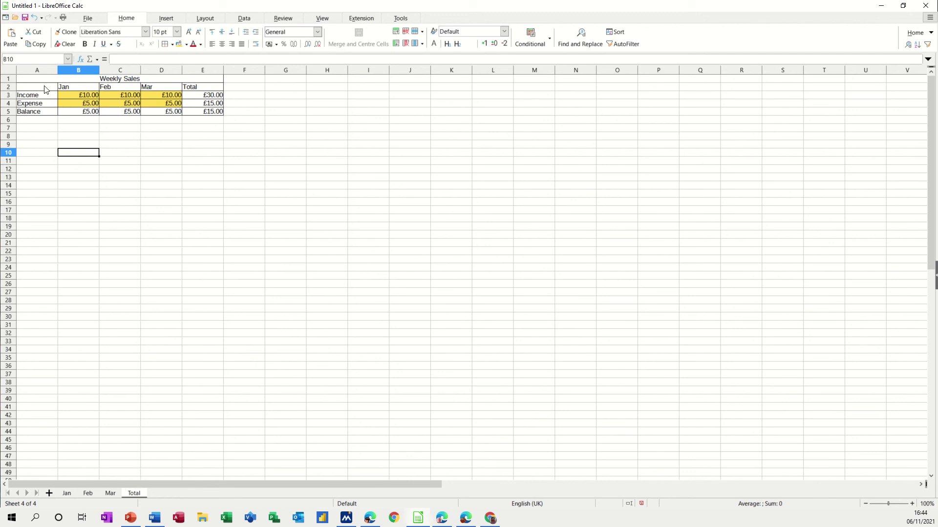
- Insert a normal column chart from the summary table A2:D5
{"action": "left_click_drag", "start_coordinate": [45, 90], "coordinate": [168, 114]}
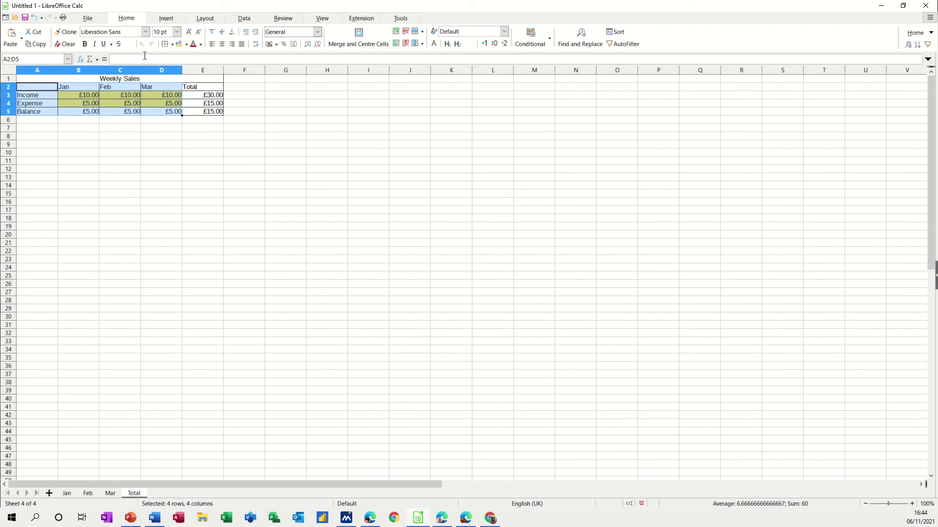
{"action": "left_click", "coordinate": [165, 20]}
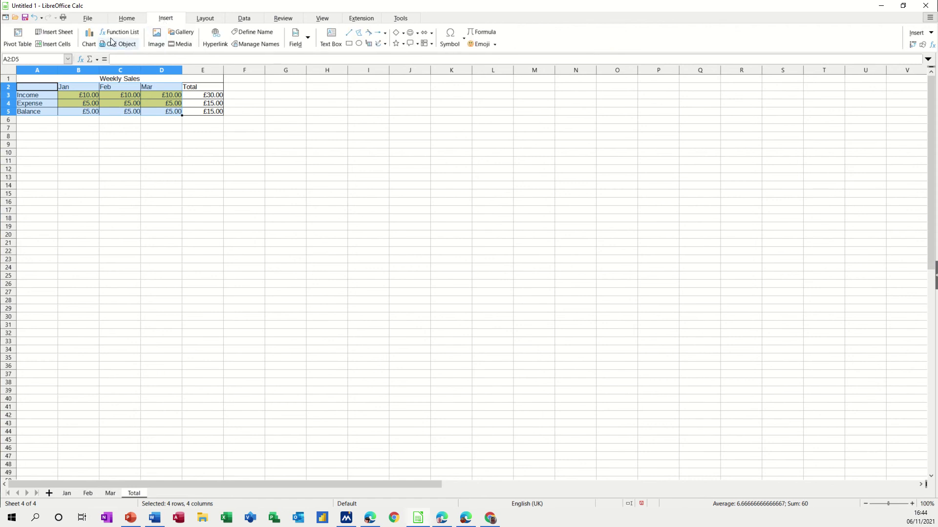
{"action": "left_click", "coordinate": [93, 39]}
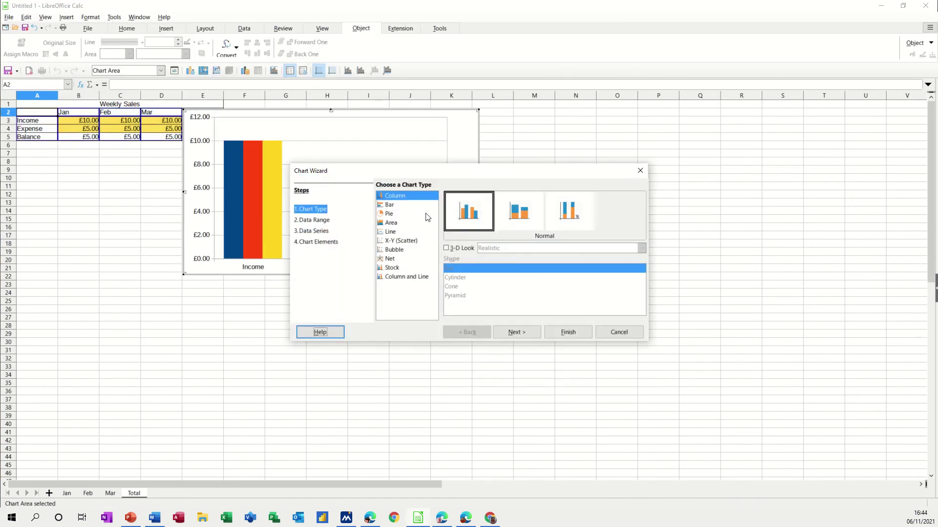
{"action": "left_click", "coordinate": [461, 212]}
{"action": "left_click_drag", "start_coordinate": [459, 172], "coordinate": [586, 178]}
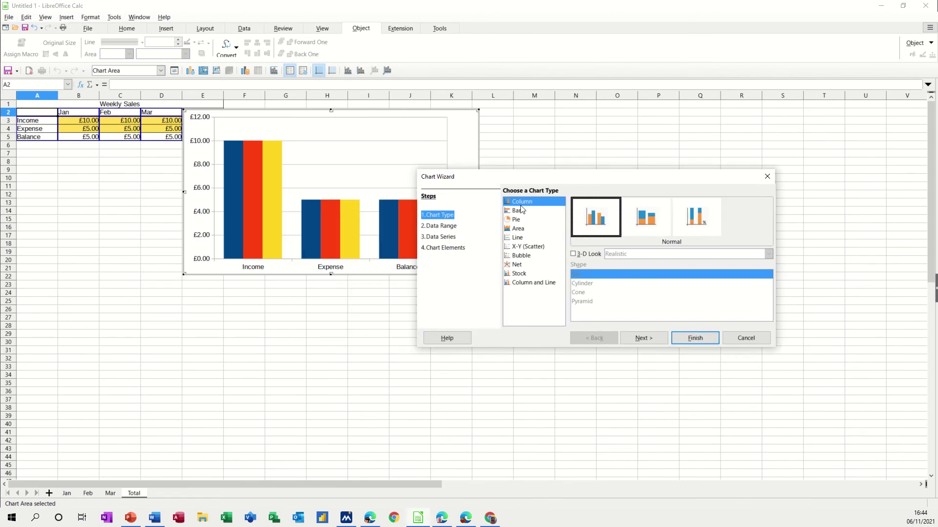
- In the chart's Data Range settings, toggle 'First column as label' off and back on
{"action": "left_click", "coordinate": [439, 227]}
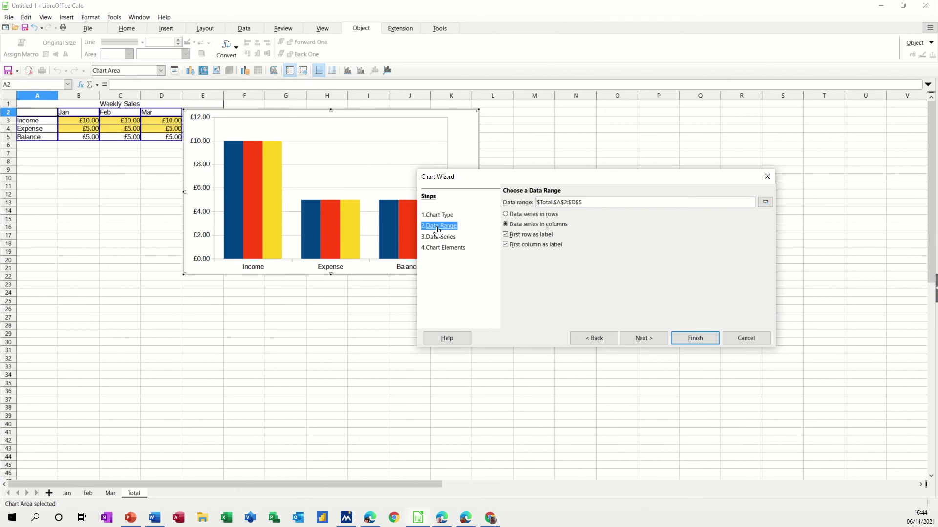
{"action": "left_click", "coordinate": [505, 245]}
{"action": "left_click_drag", "start_coordinate": [529, 183], "coordinate": [595, 171]}
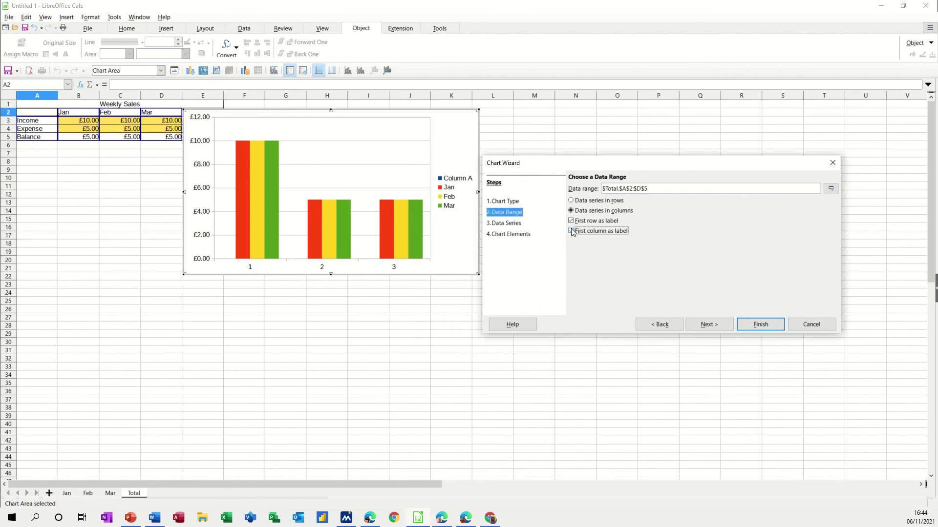
{"action": "left_click", "coordinate": [571, 231]}
- Set the chart's data series to come from rows
{"action": "left_click", "coordinate": [519, 226]}
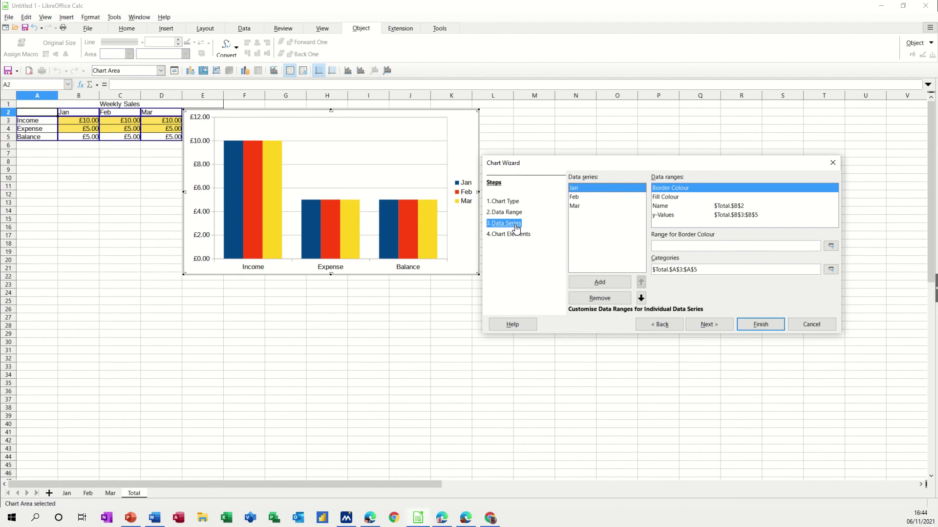
{"action": "left_click", "coordinate": [516, 213]}
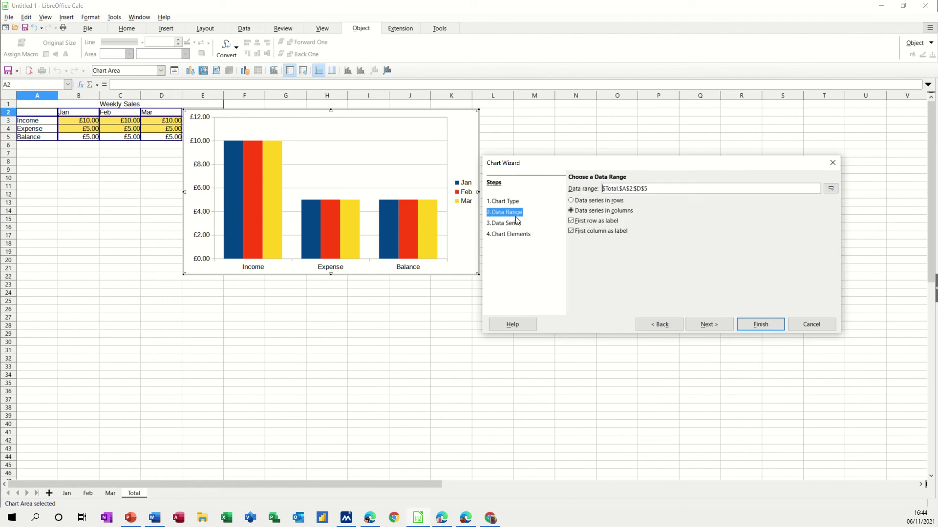
{"action": "left_click", "coordinate": [574, 203]}
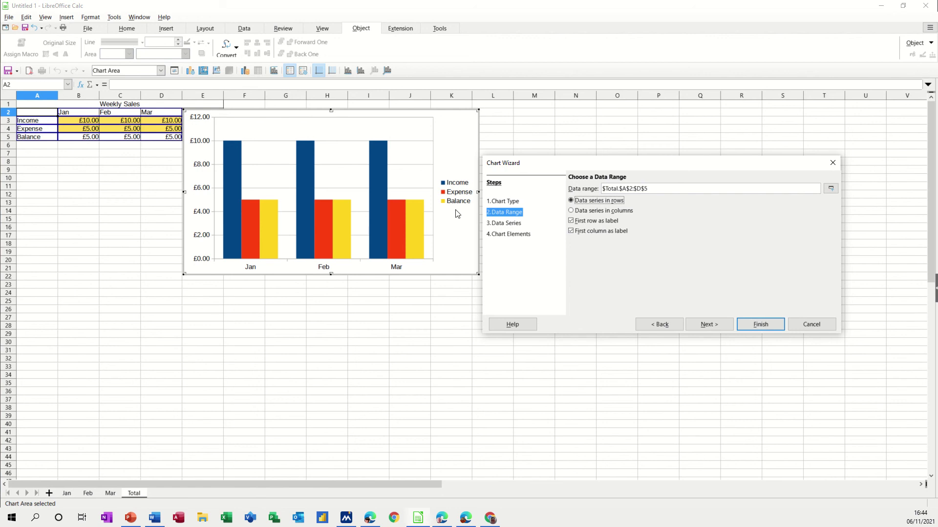
- Title the chart 'Sales' and finish the Chart Wizard
{"action": "left_click", "coordinate": [508, 235]}
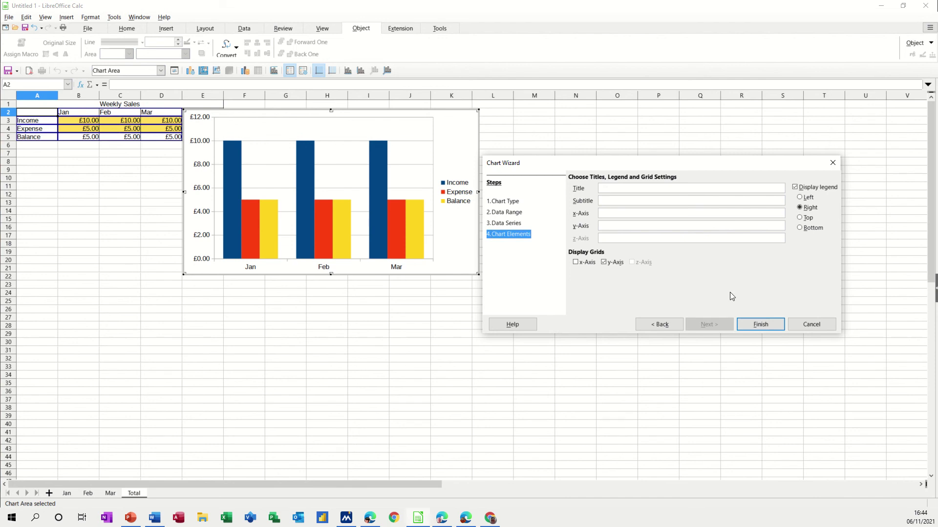
{"action": "type", "text": "Sales"}
{"action": "left_click", "coordinate": [766, 326]}
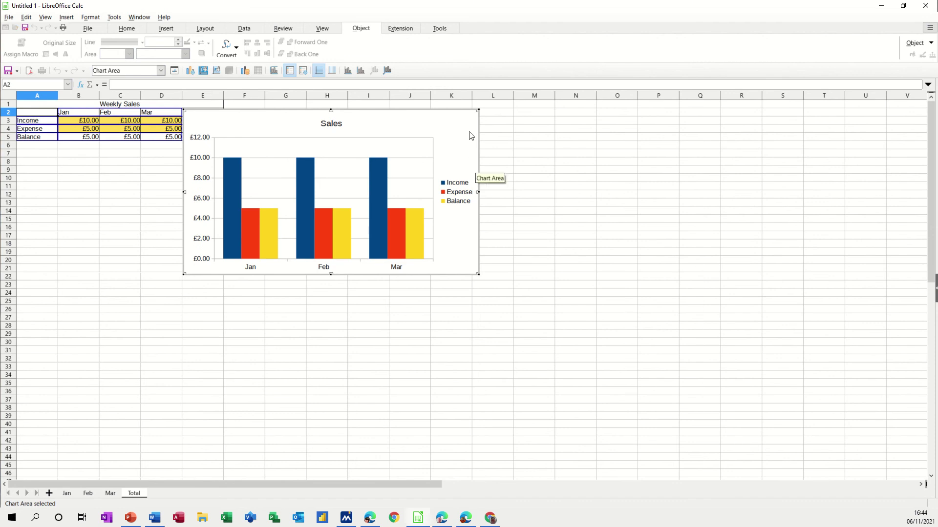
- Drag the Sales chart below the summary table so the Total column is uncovered
{"action": "left_click", "coordinate": [496, 157]}
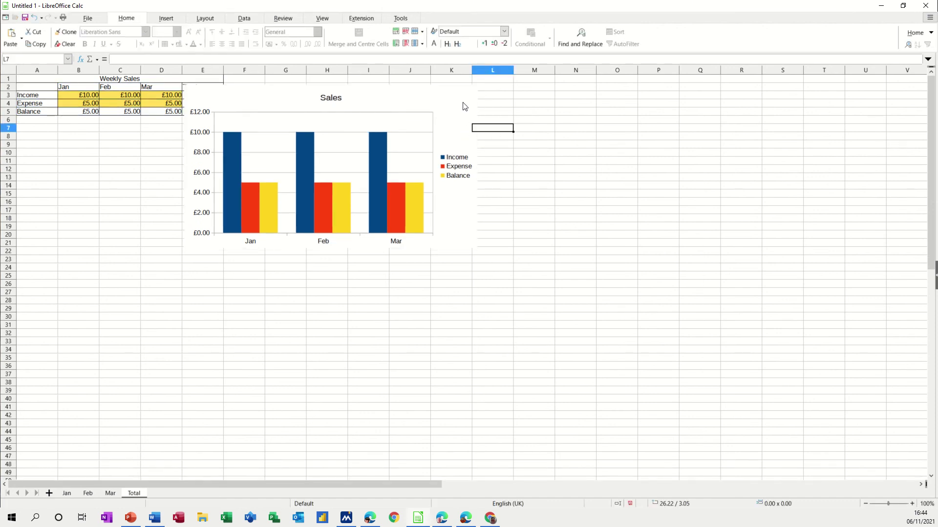
{"action": "left_click_drag", "start_coordinate": [464, 107], "coordinate": [295, 139]}
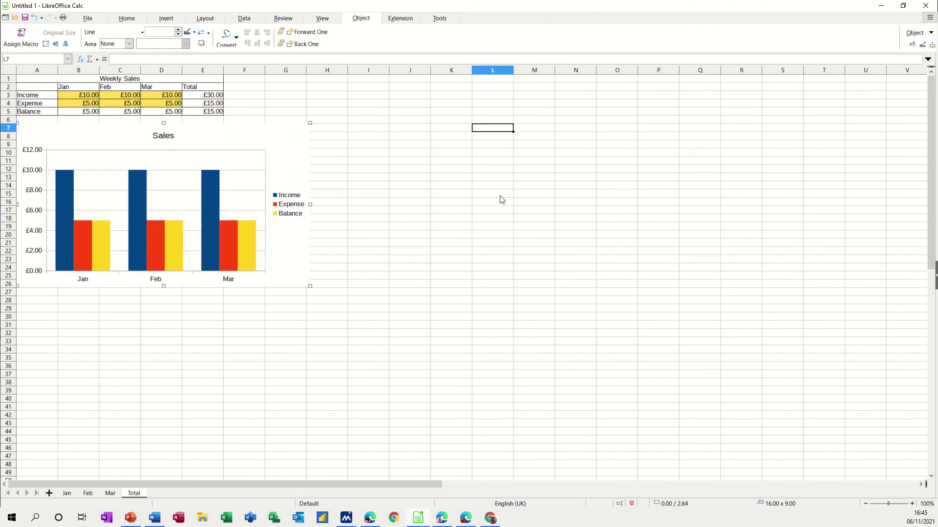
{"action": "left_click", "coordinate": [500, 196]}
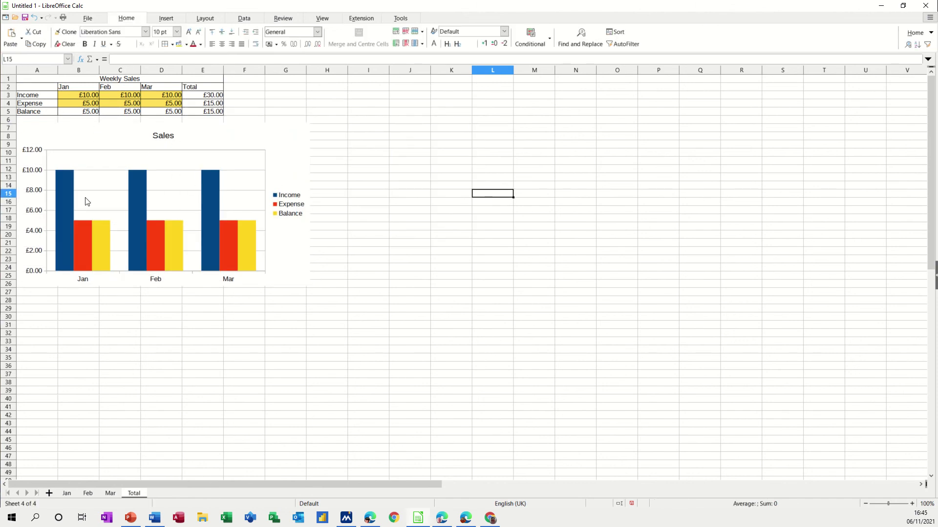
- Enter £50.00 Week 3 income in cell D3 on the Jan sheet
{"action": "left_click", "coordinate": [65, 494]}
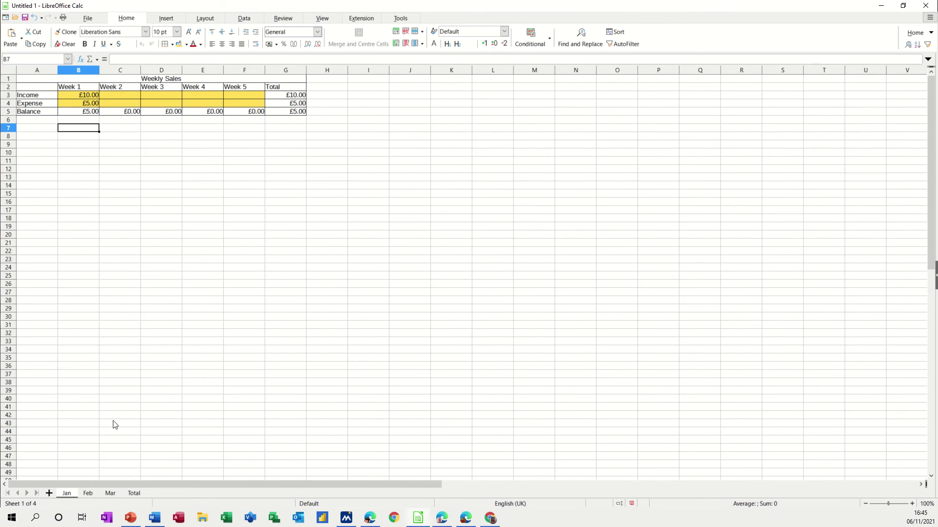
{"action": "left_click", "coordinate": [153, 96]}
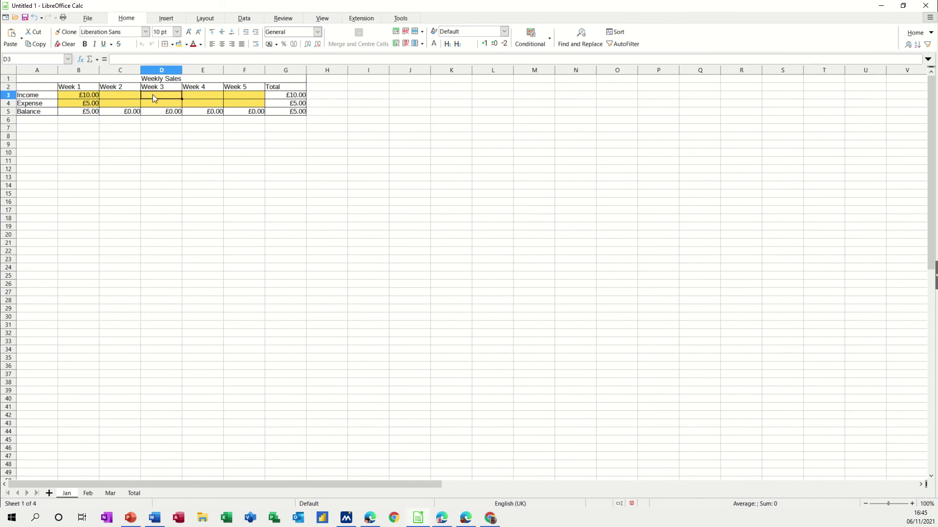
{"action": "type", "text": "50"}
{"action": "left_click", "coordinate": [213, 179]}
- Check the Total sheet's £60.00 January income, then return to Jan cell D4
{"action": "left_click", "coordinate": [135, 493]}
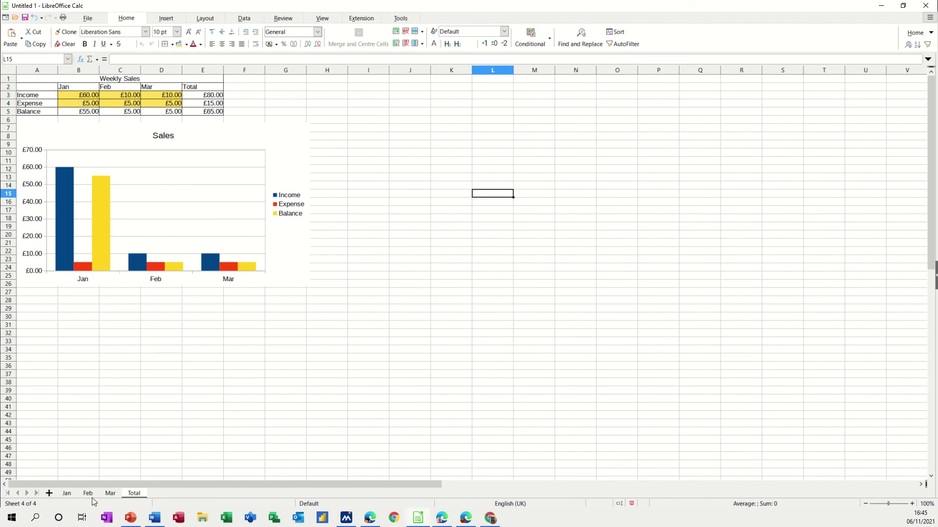
{"action": "left_click", "coordinate": [69, 494]}
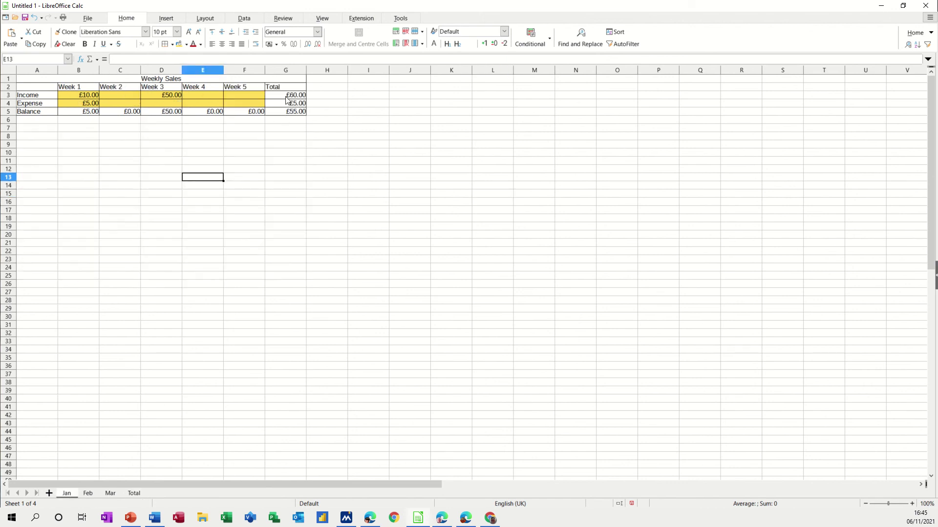
{"action": "left_click", "coordinate": [159, 103]}
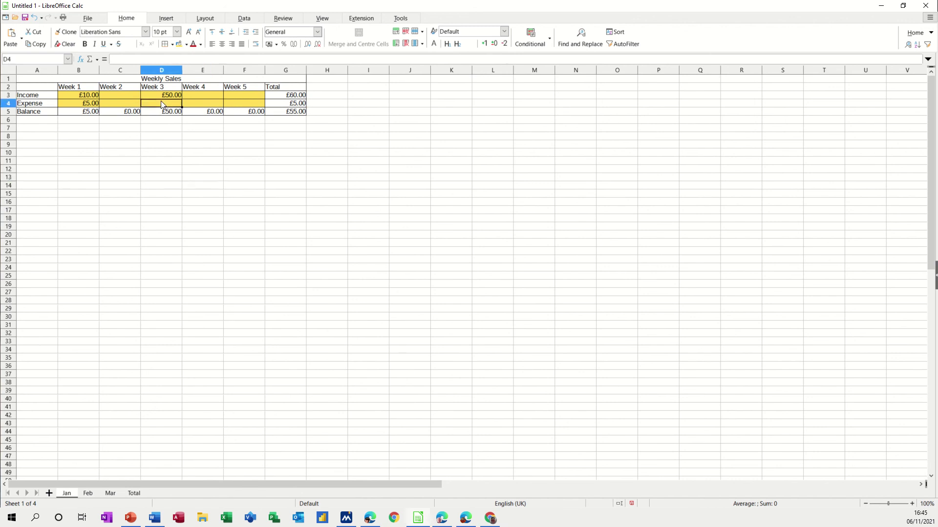
- Enter Feb Week 4 income 345 in E3 and expense 555 in E4, then view the Total chart
{"action": "left_click", "coordinate": [88, 493]}
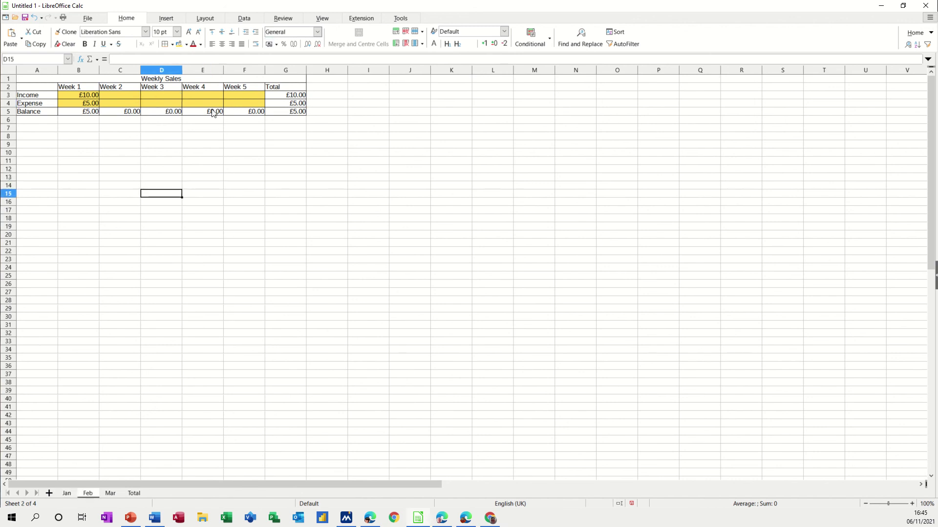
{"action": "left_click", "coordinate": [197, 93]}
{"action": "type", "text": "345"}
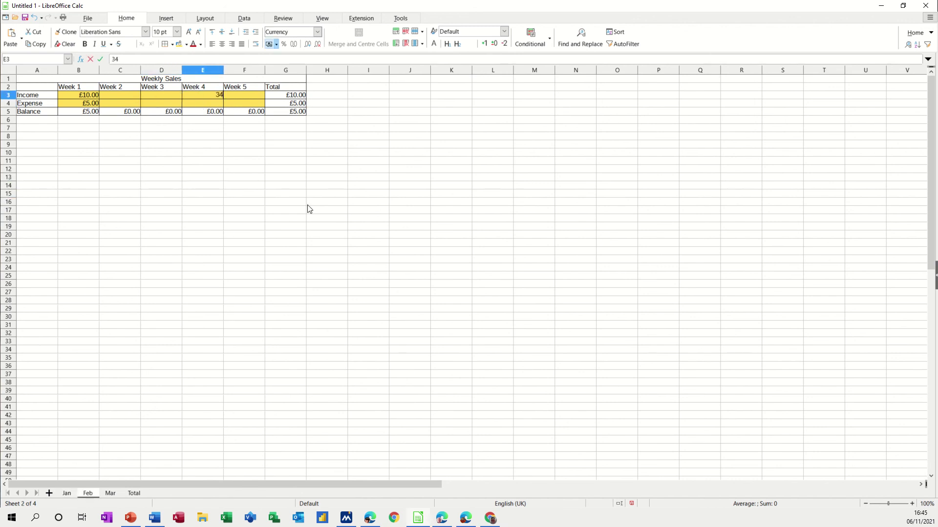
{"action": "left_click", "coordinate": [306, 220]}
{"action": "left_click", "coordinate": [209, 105]}
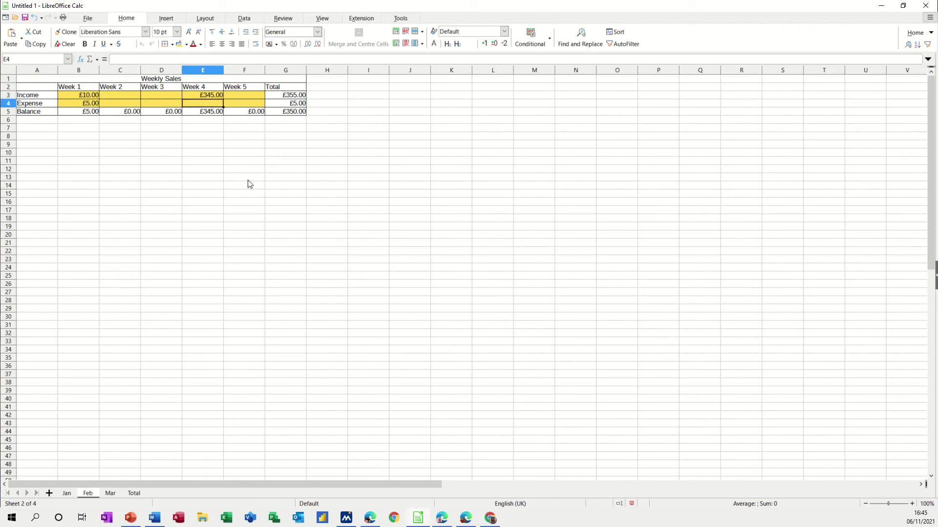
{"action": "type", "text": "555"}
{"action": "left_click", "coordinate": [236, 186]}
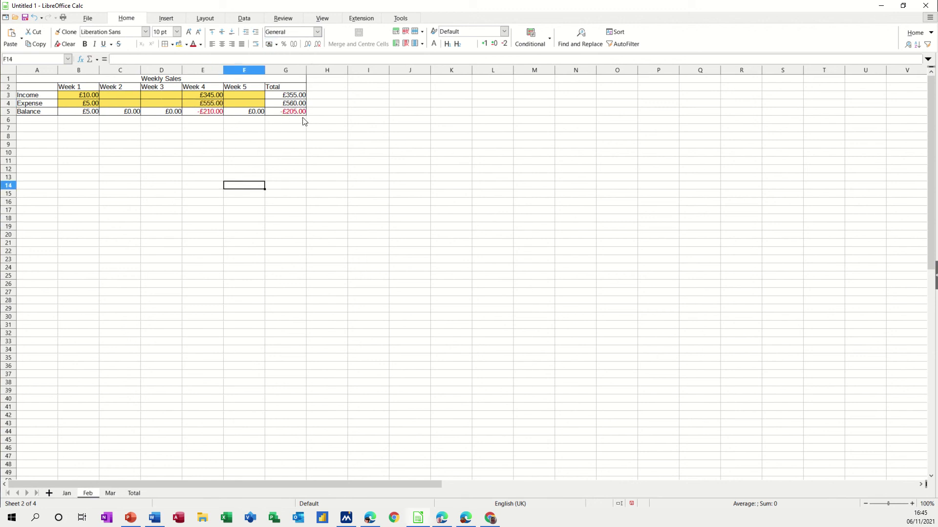
{"action": "left_click", "coordinate": [134, 494]}
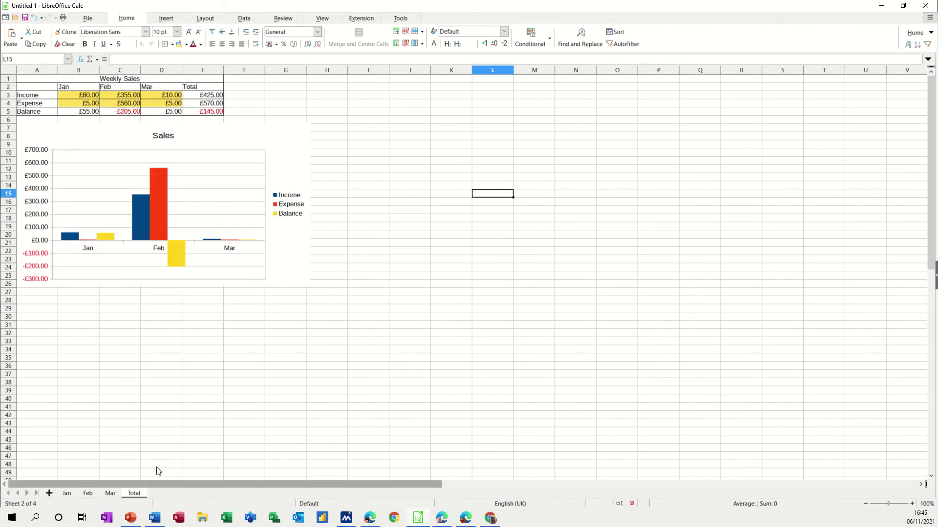